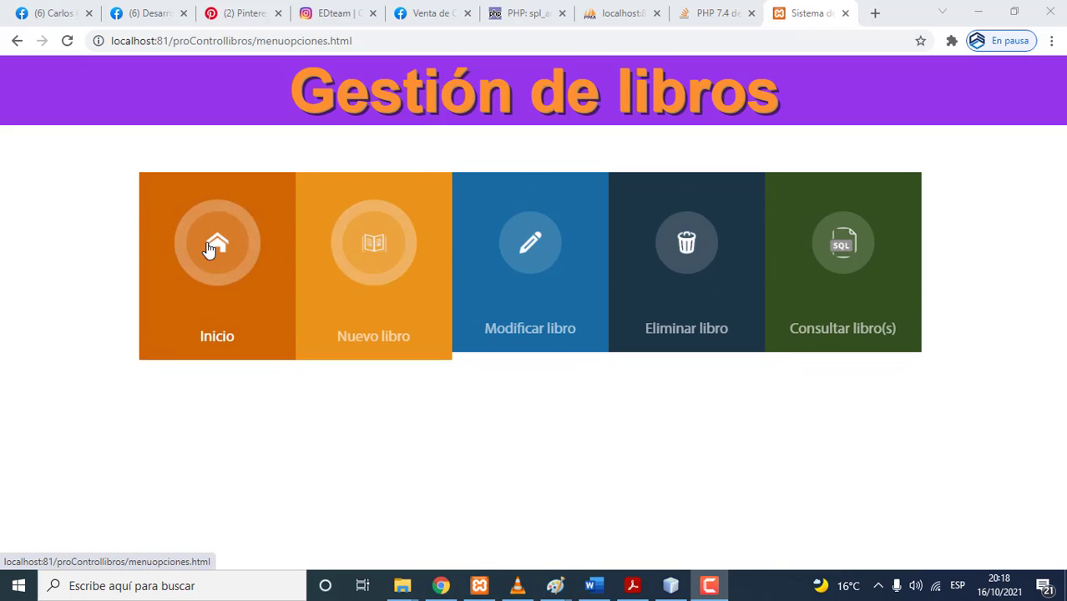
Open the Nuevo libro form from the main menu
left_click(364, 255)
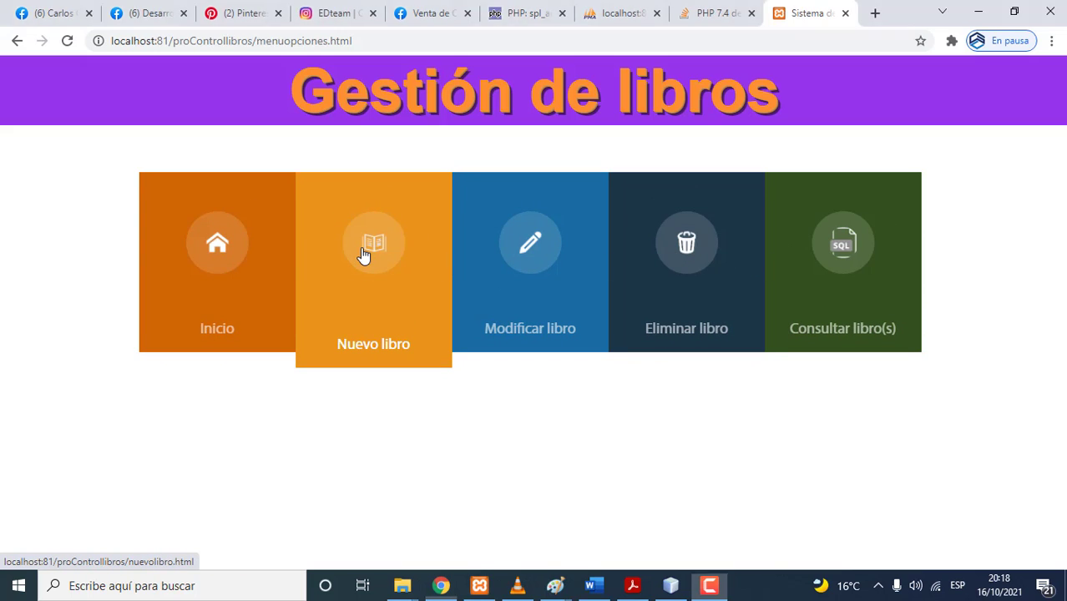
Enter ISBN 333-33 and the author's name in the new book form
left_click(390, 238)
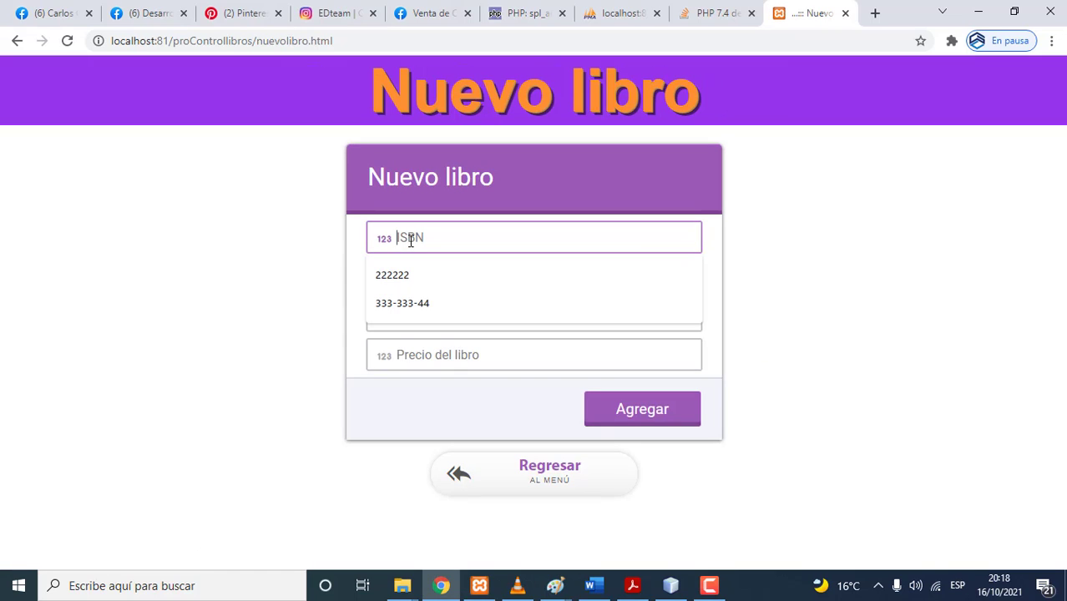
type("333-33")
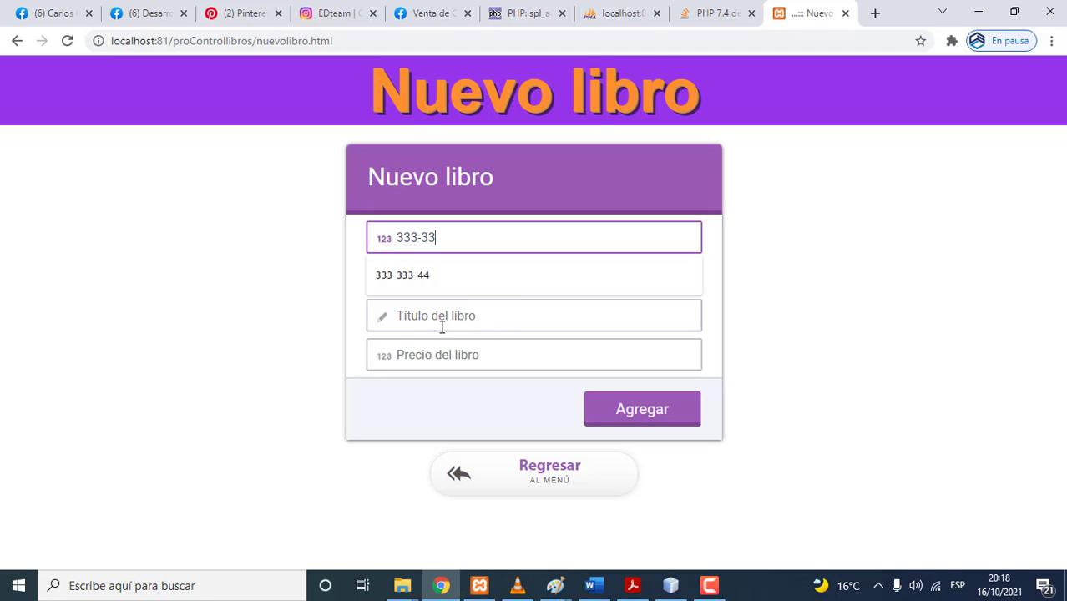
left_click(441, 325)
left_click(432, 284)
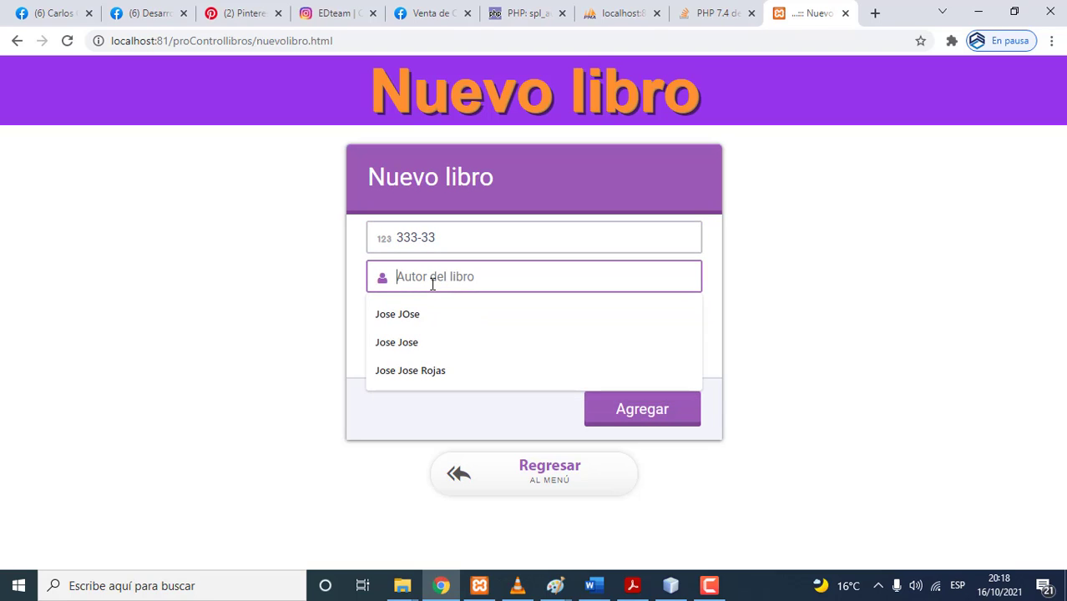
type("cAR")
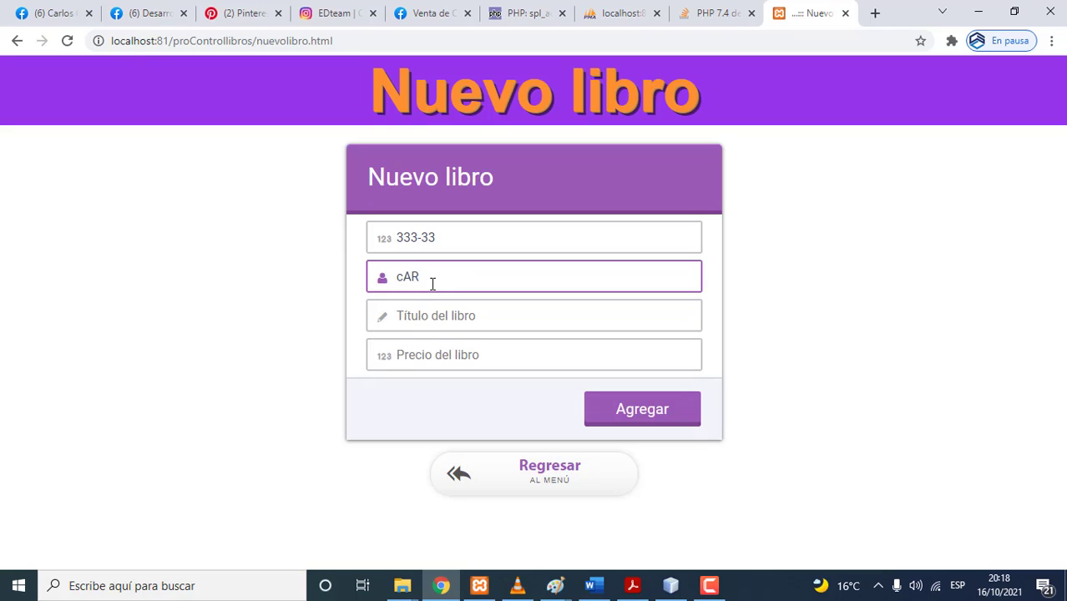
key("BackSpace")
key("BackSpace")
key("BackSpace")
type("C")
Enter the title 'Tecnicas de Programacion' and price 20
left_click(435, 317)
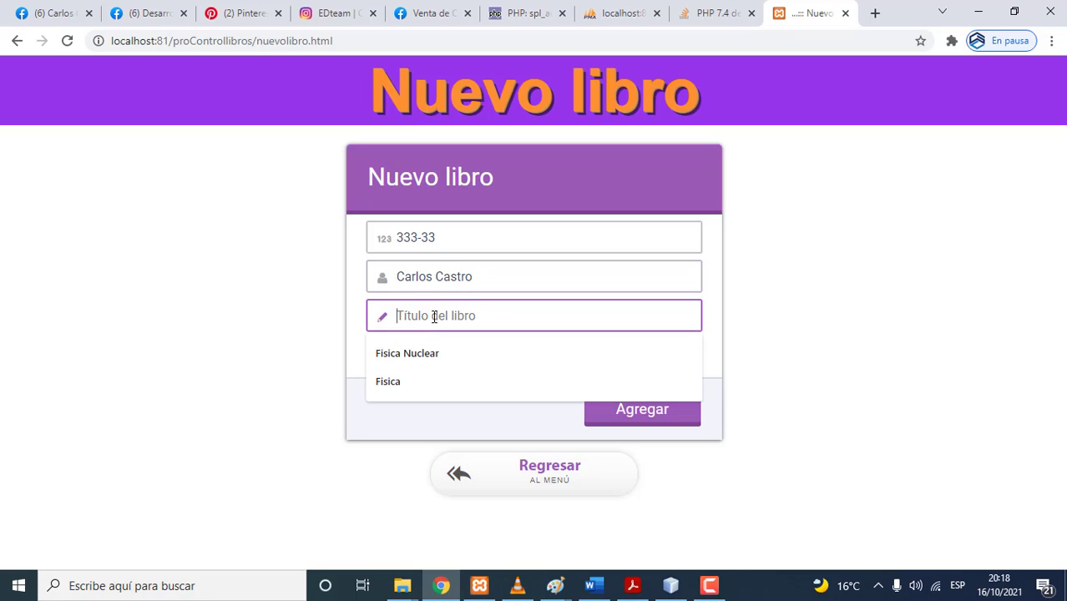
type("tec")
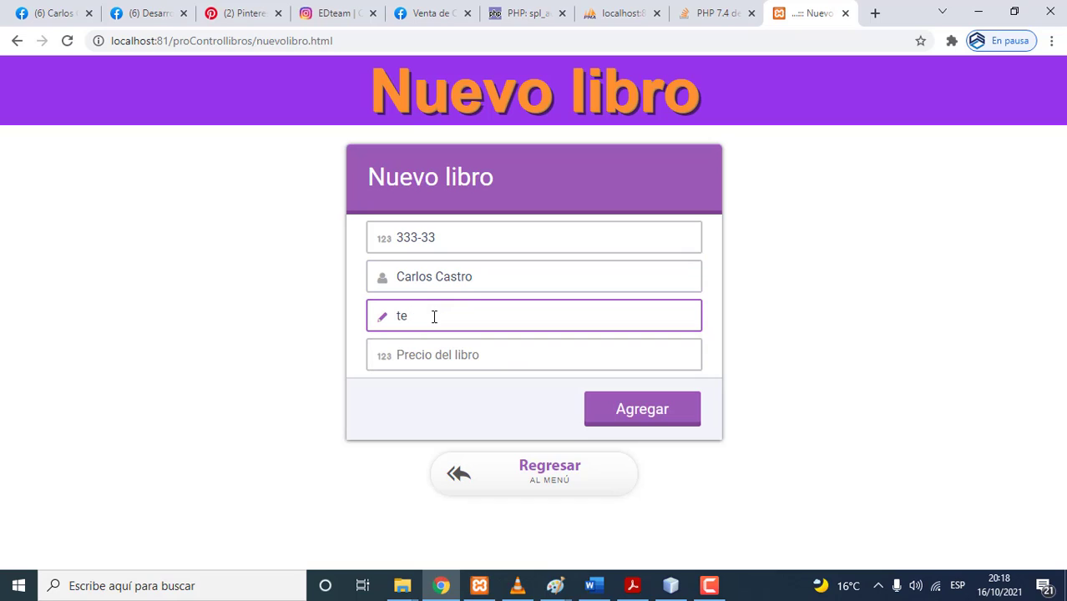
key("BackSpace")
key("BackSpace")
type("Te")
type("c")
type("nicas de Programacion")
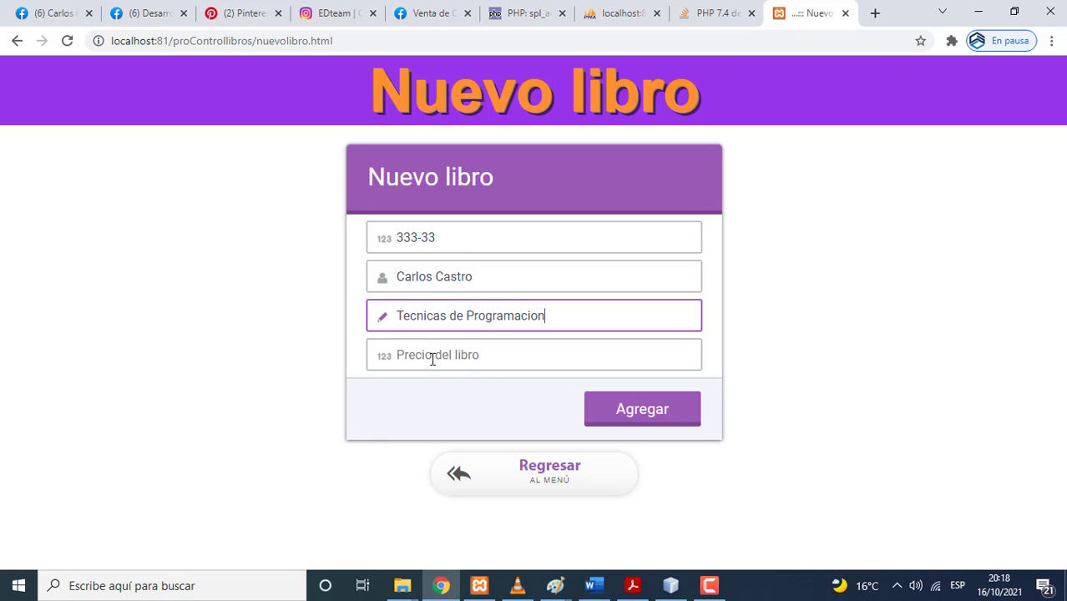
left_click(432, 357)
type("20")
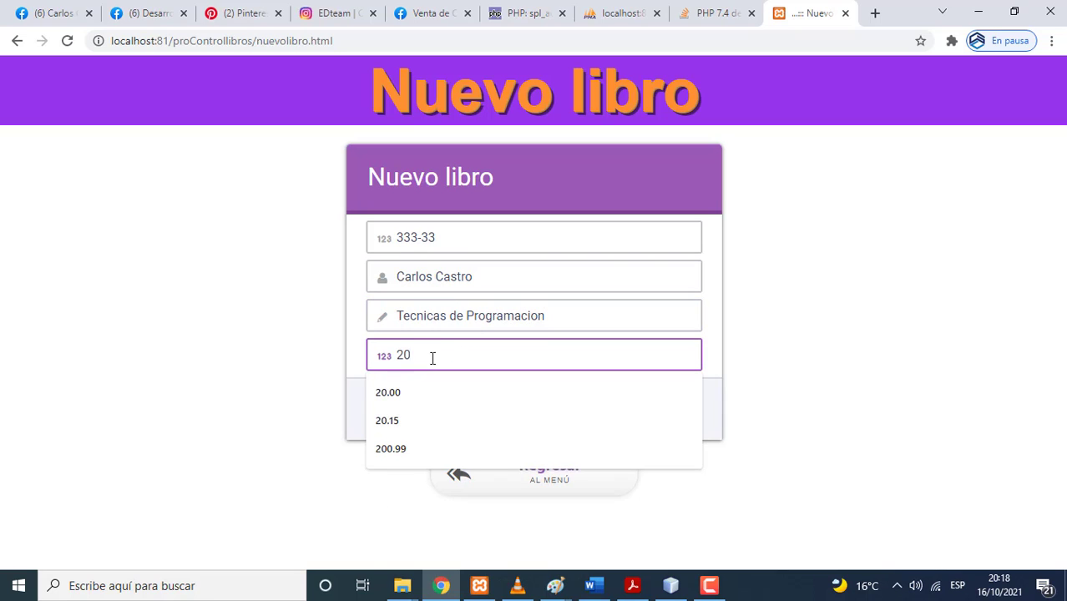
left_click(794, 428)
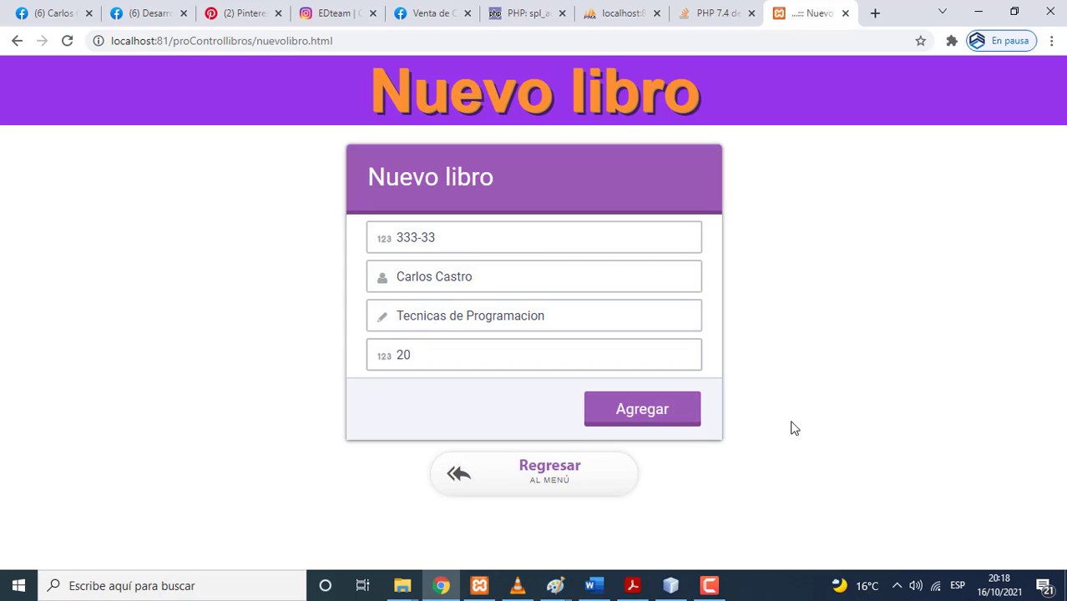
Add book 333-33 to the database and go back to the main menu
left_click(663, 417)
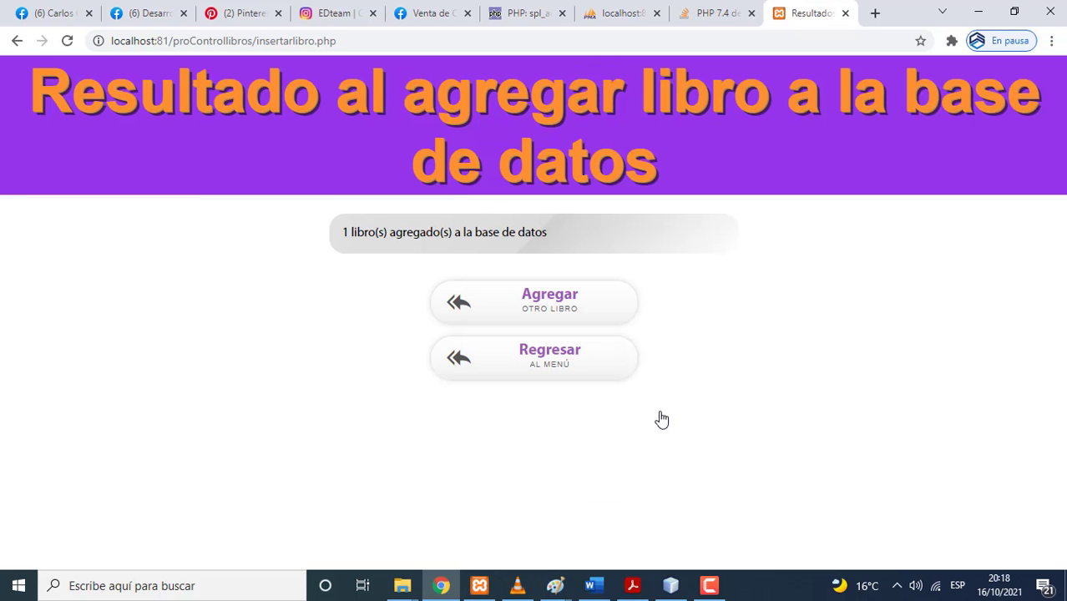
left_click(558, 374)
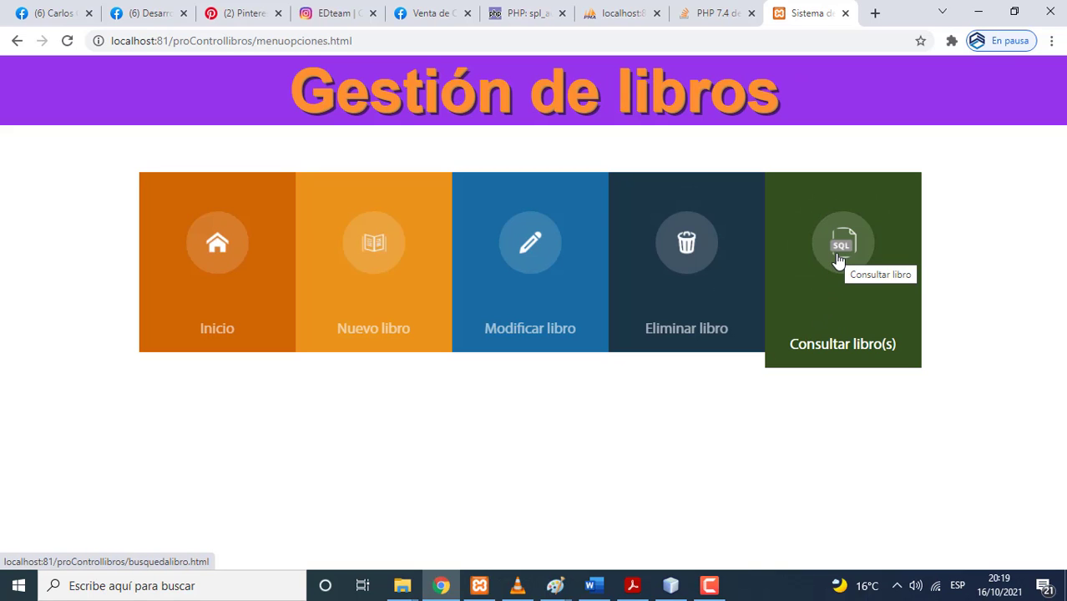
Open the book list and scroll through the 38 records to find book 333-33
left_click(545, 261)
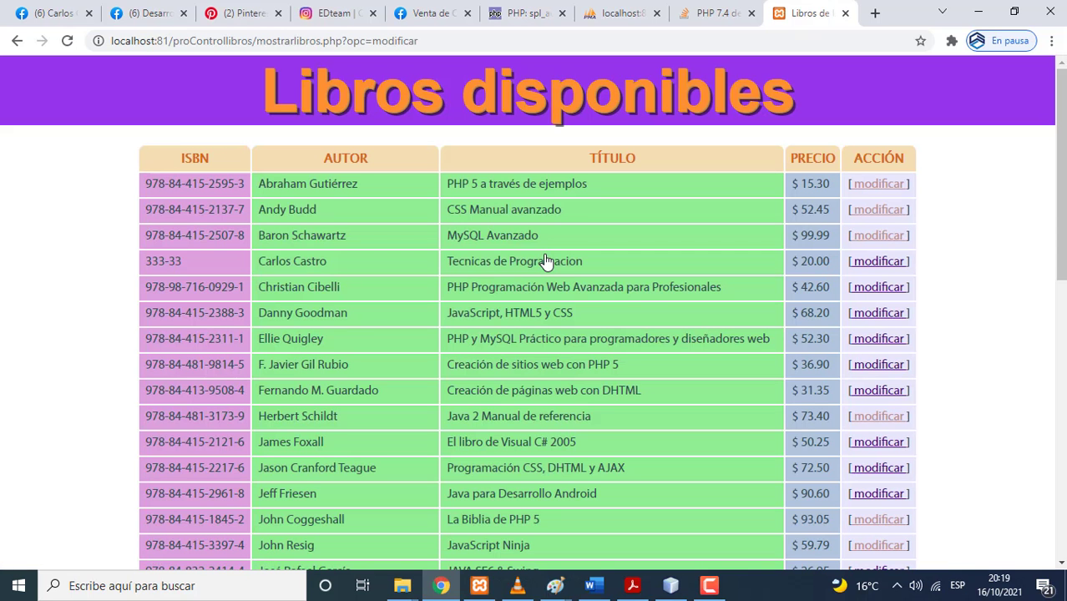
scroll(545, 261, "down", 1)
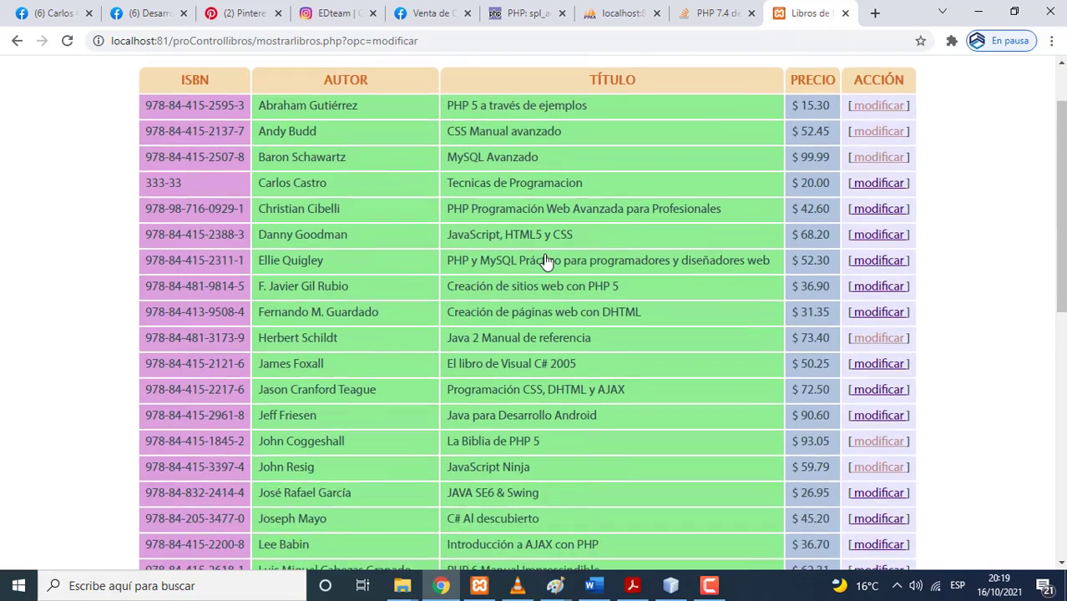
scroll(545, 261, "down", 1)
scroll(545, 261, "down", 1)
scroll(545, 261, "down", 1)
scroll(545, 261, "down", 1)
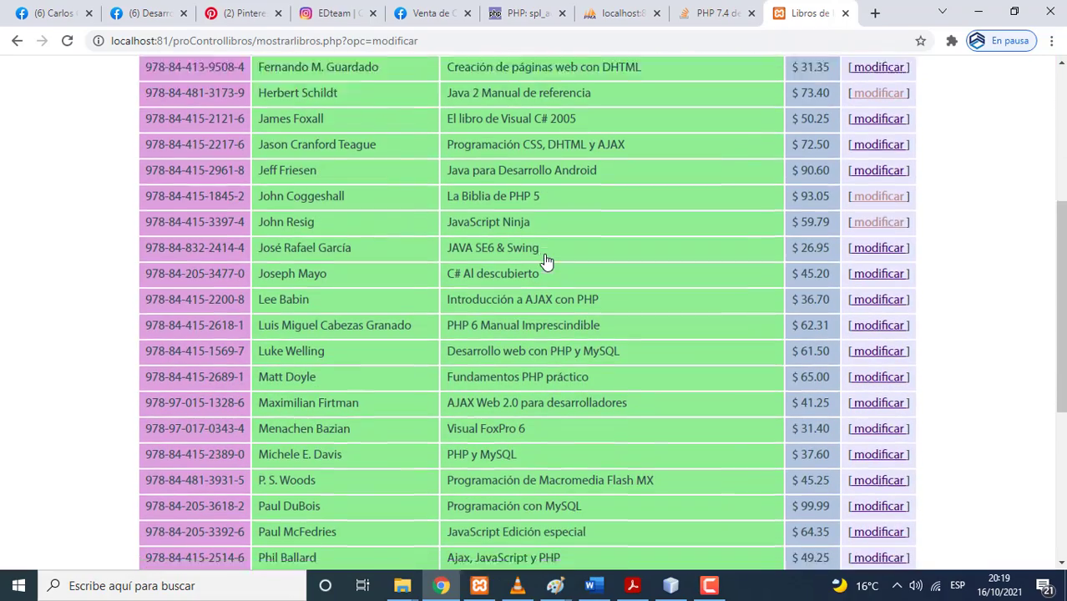
scroll(546, 262, "down", 1)
scroll(546, 262, "down", 1)
scroll(546, 261, "down", 1)
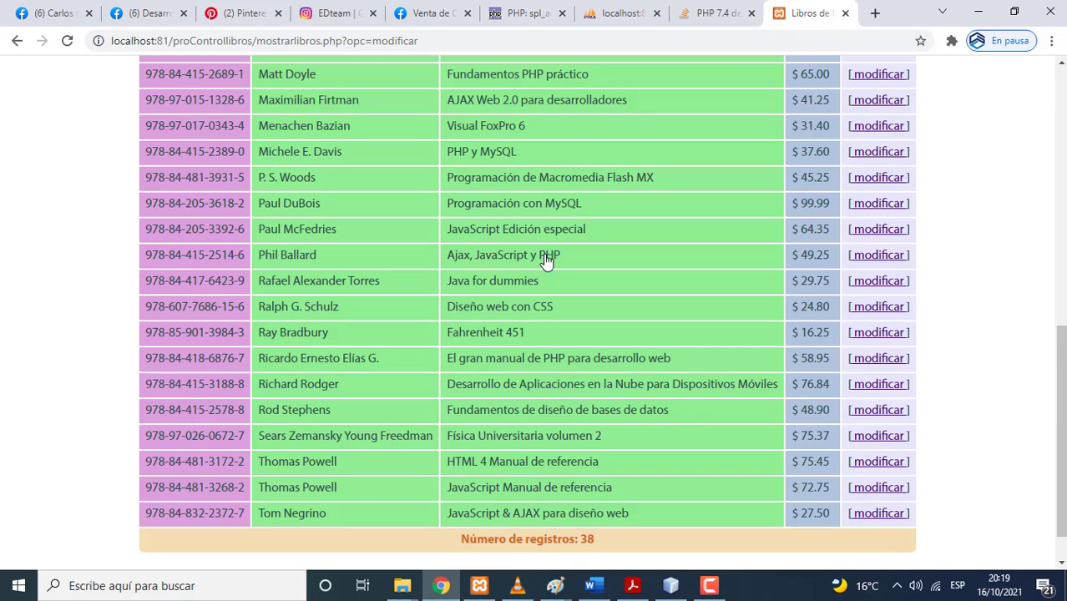
scroll(545, 261, "down", 1)
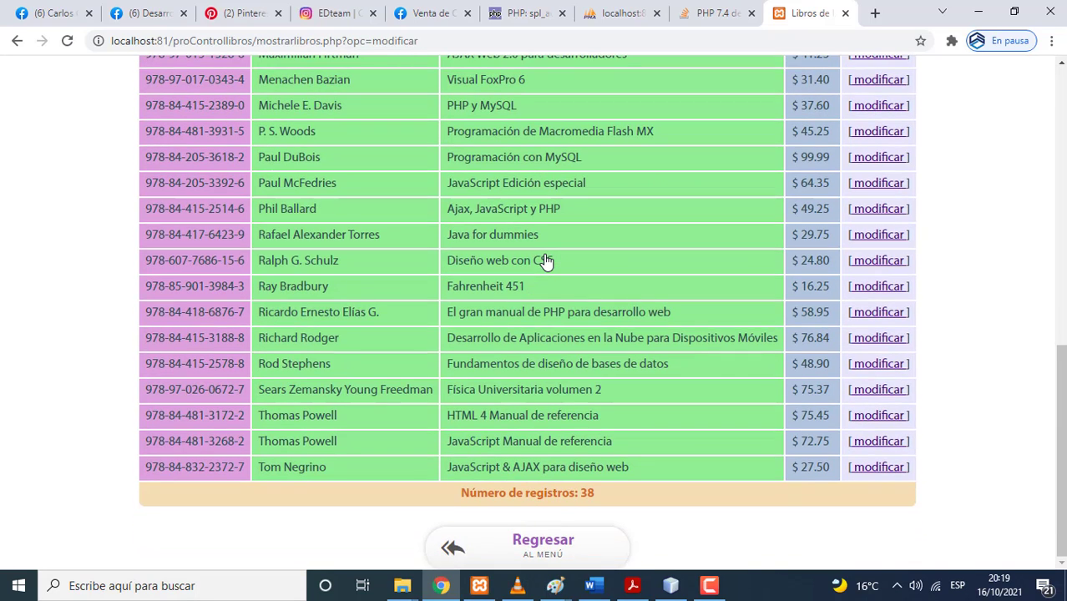
scroll(545, 261, "up", 1)
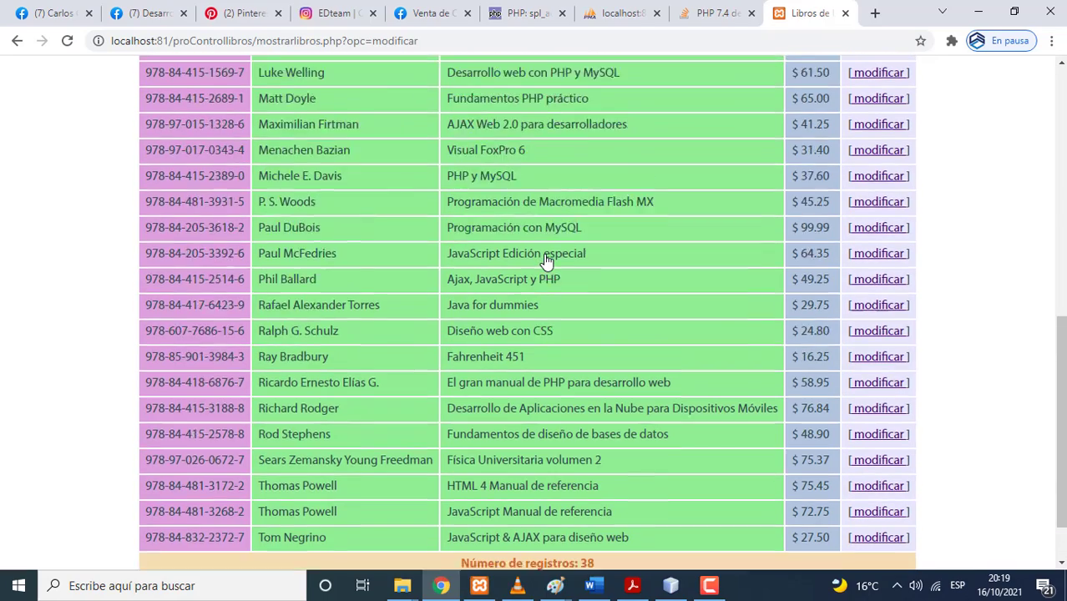
scroll(545, 261, "up", 1)
scroll(545, 262, "up", 1)
scroll(545, 262, "up", 1)
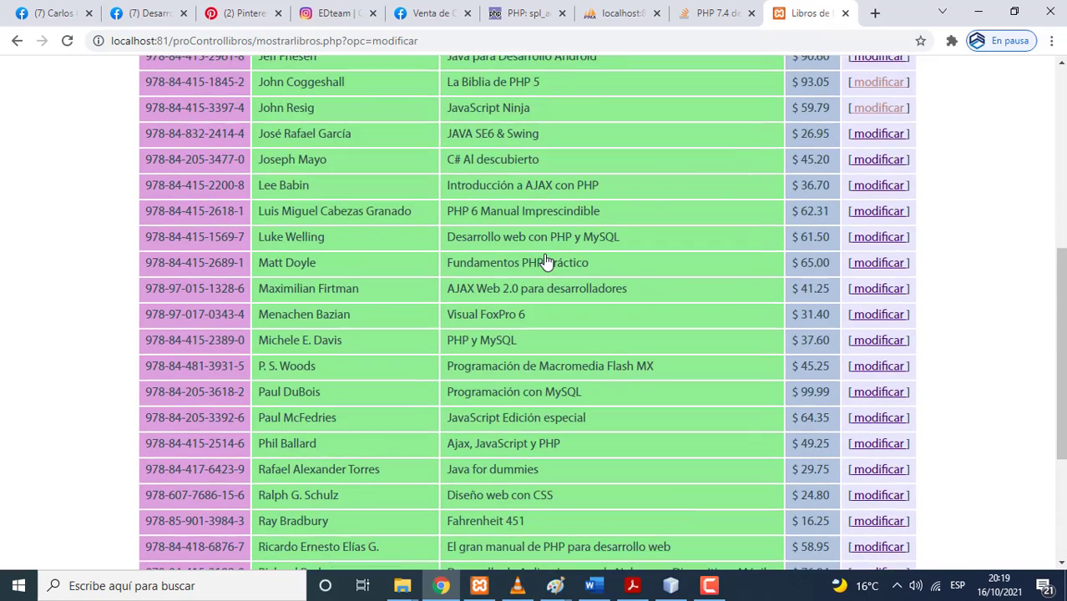
scroll(545, 261, "up", 1)
scroll(546, 262, "up", 1)
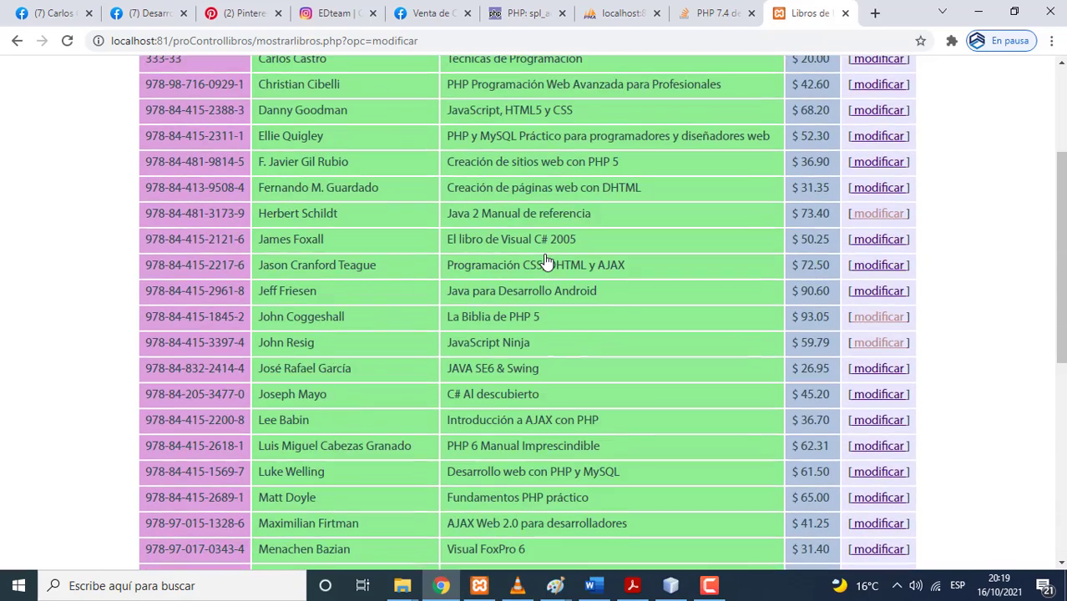
scroll(545, 261, "up", 1)
scroll(546, 261, "up", 1)
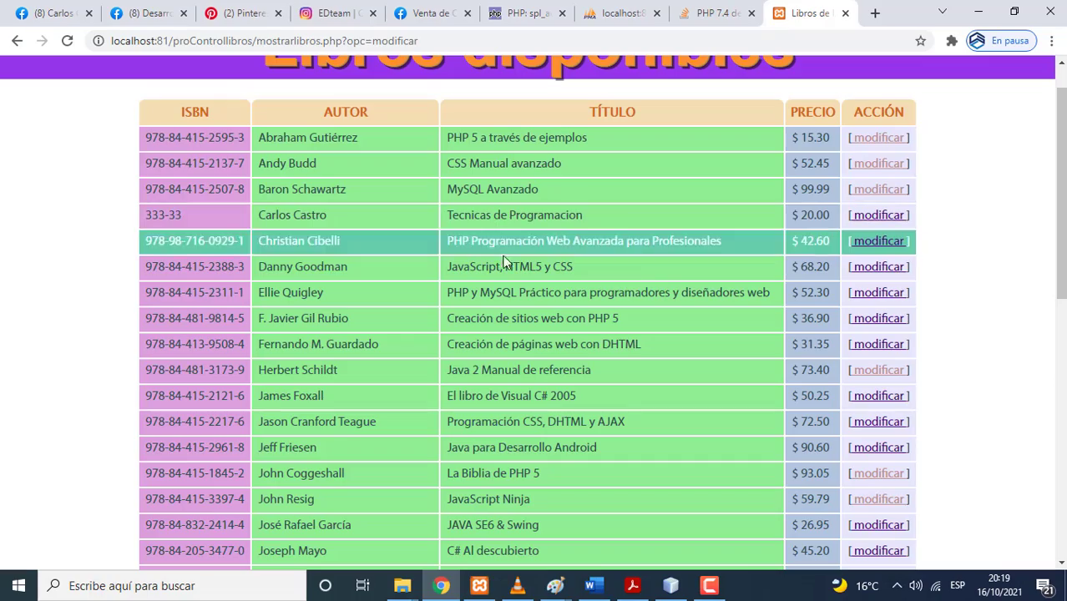
scroll(508, 275, "down", 5)
scroll(508, 274, "down", 4)
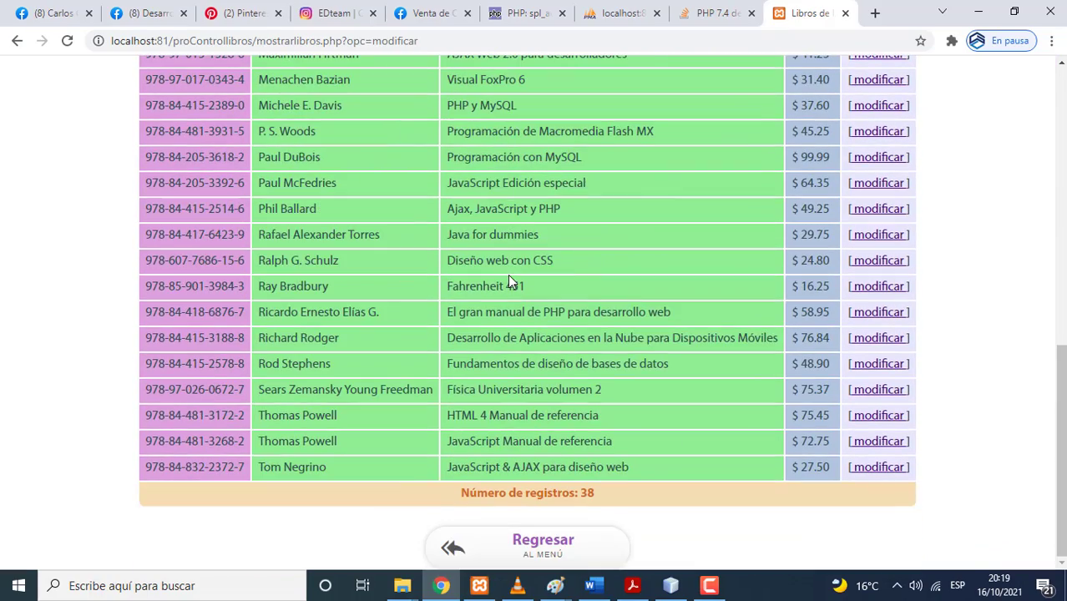
scroll(508, 273, "up", 6)
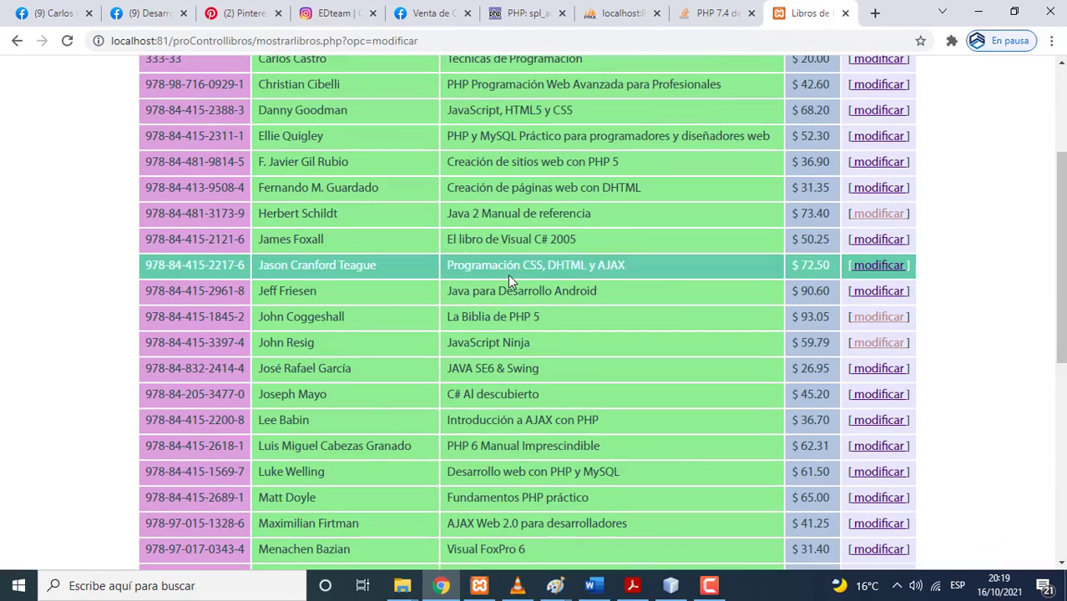
scroll(507, 274, "up", 3)
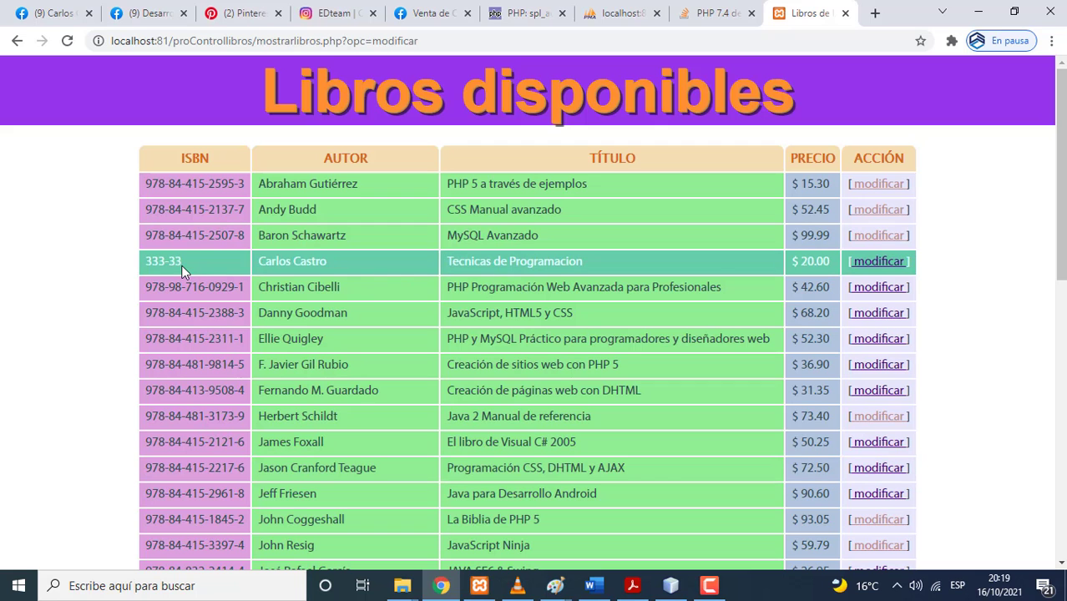
Select the ISBN 333-33 in the list and leave for the main menu
left_click_drag(182, 266, 149, 265)
scroll(466, 348, "down", 8)
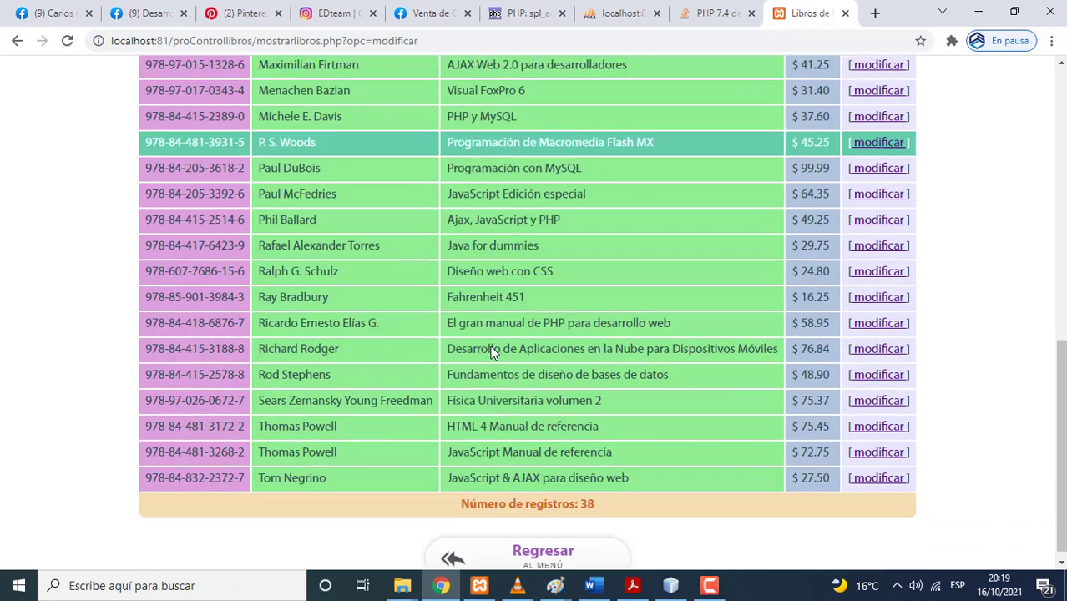
left_click(564, 549)
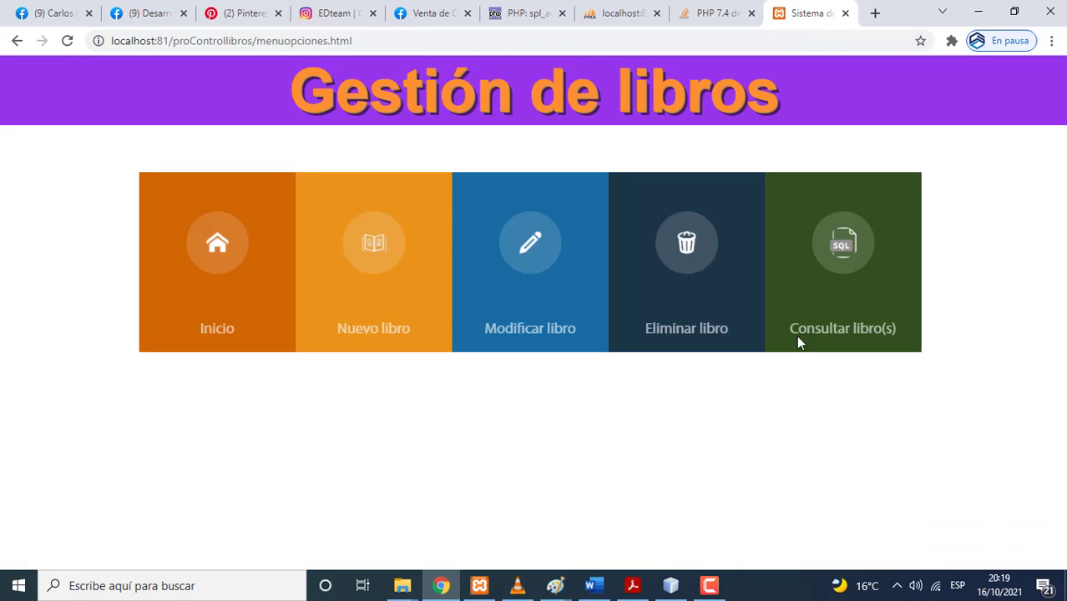
Search the catalog by ISBN 333-33, finding 'Tecnicas de Programacion' at 20.00
left_click(835, 253)
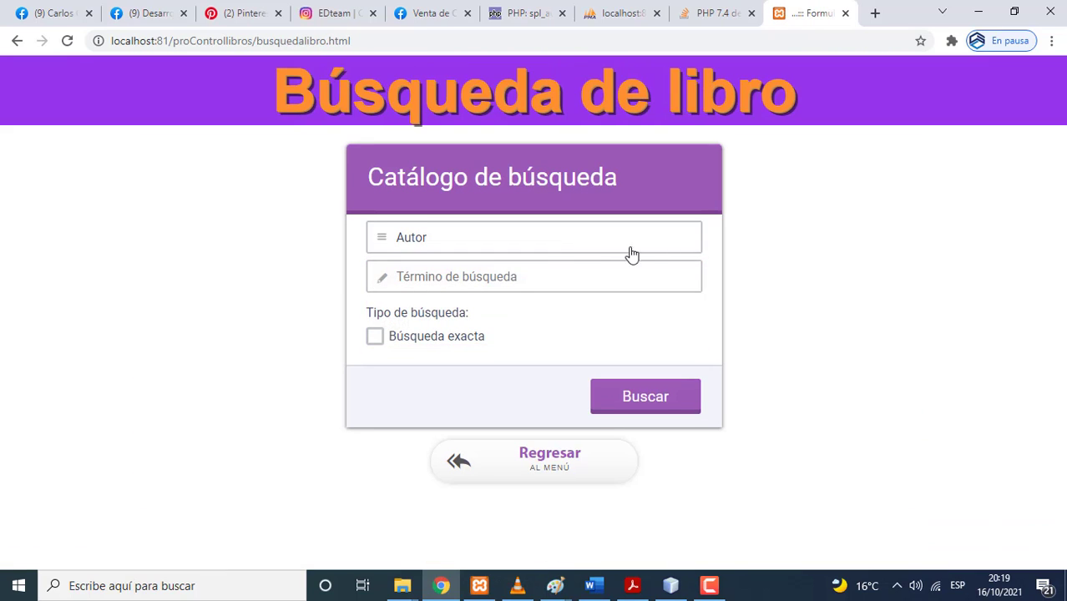
left_click(420, 246)
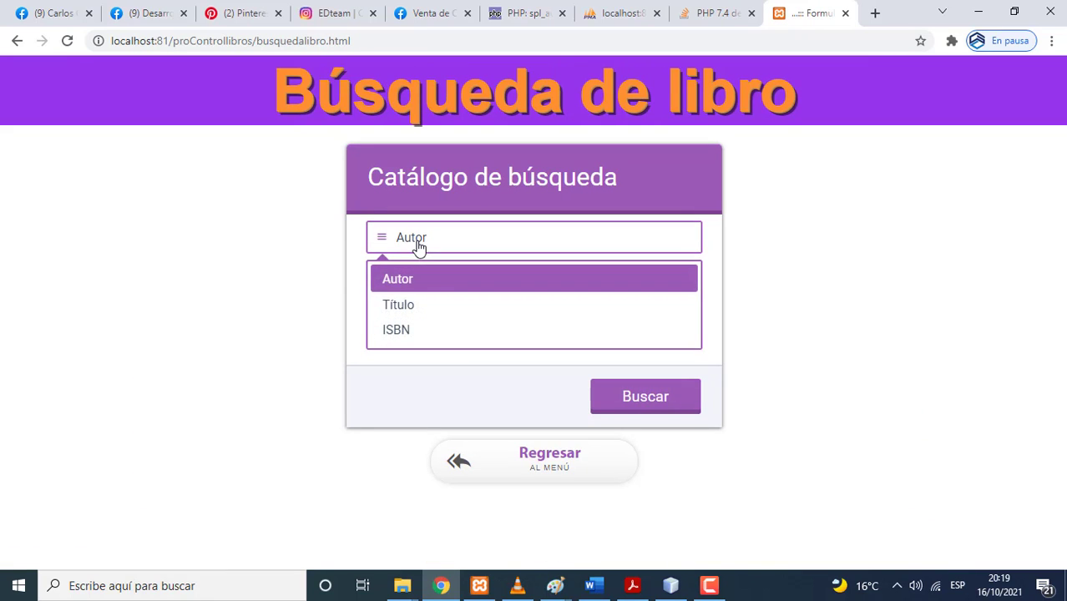
left_click(409, 332)
left_click(441, 277)
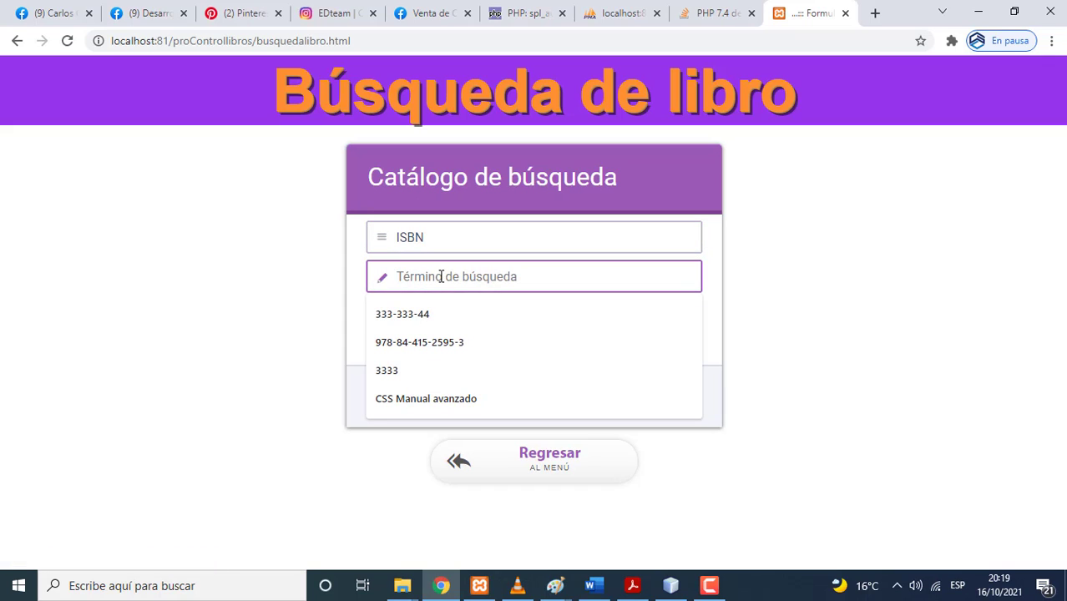
type("333-33")
left_click(618, 401)
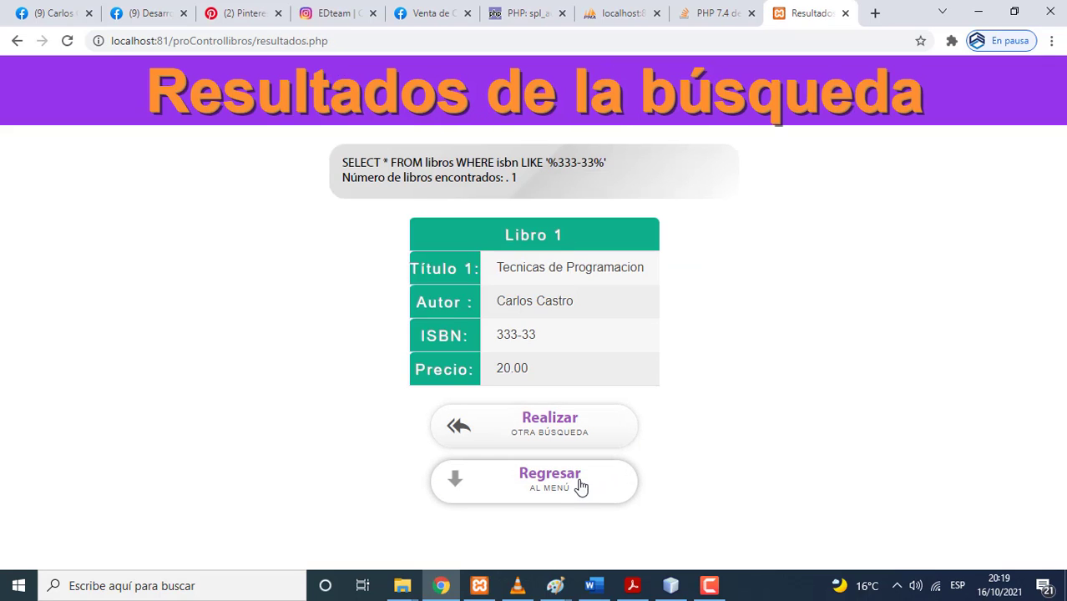
left_click(545, 439)
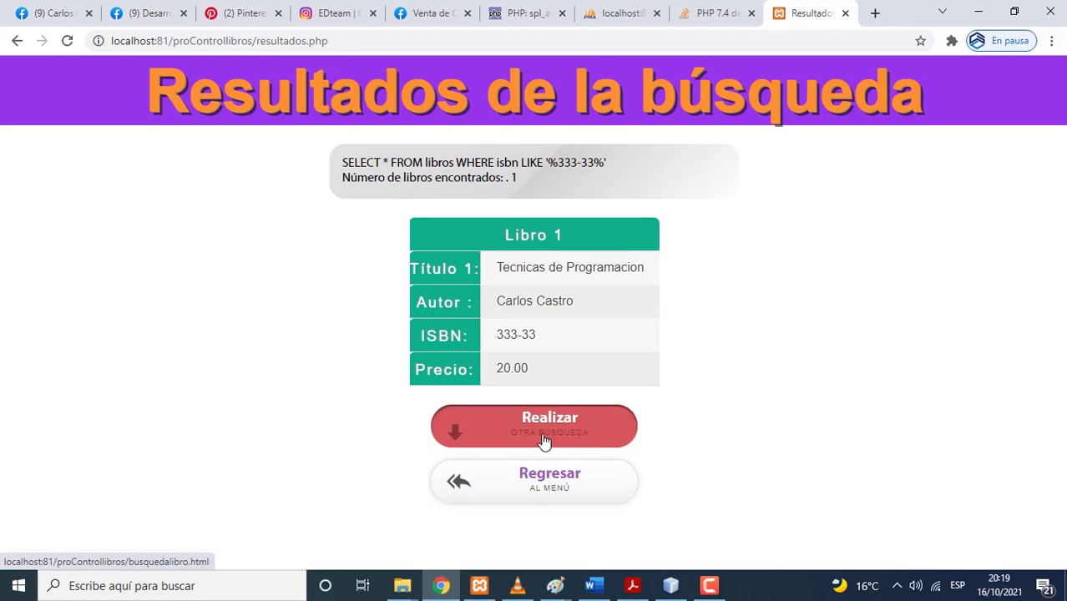
Search by the book's author, confirm the single 'Tecnicas de Programacion' result, and leave for the menu
left_click(445, 248)
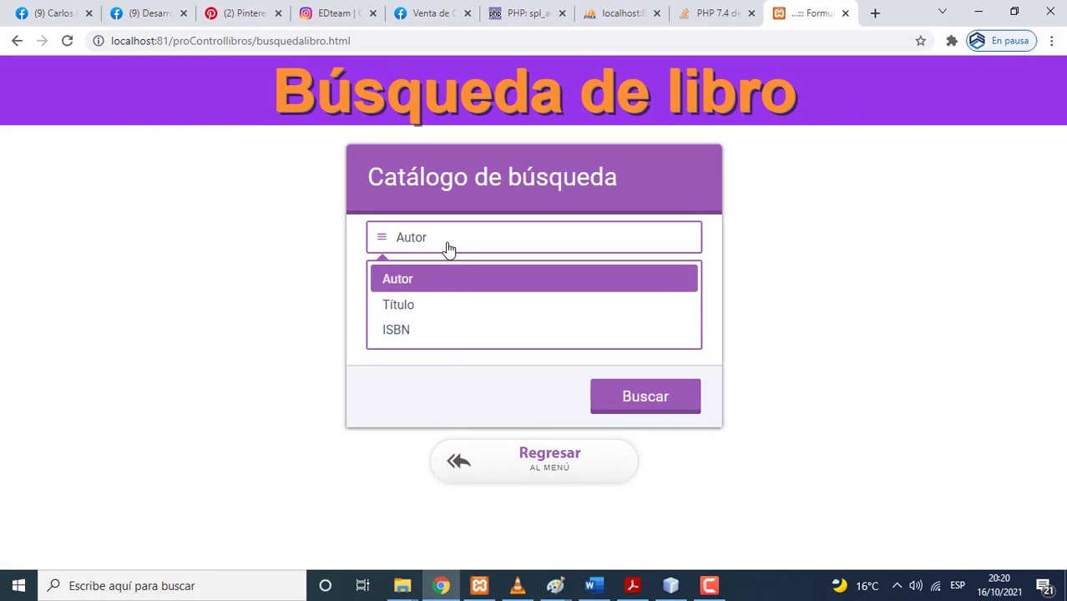
left_click(431, 279)
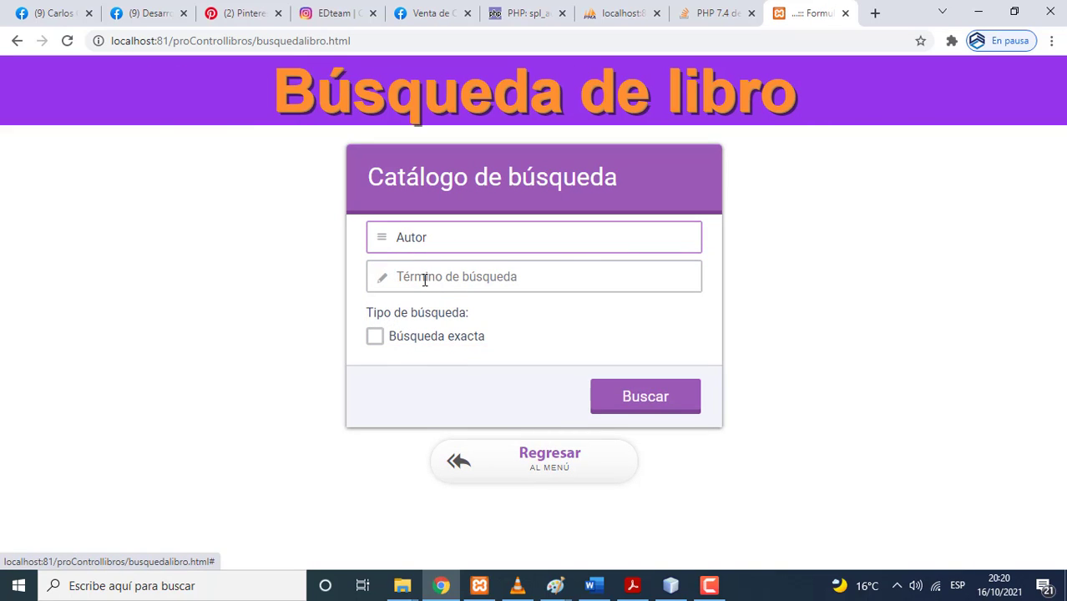
left_click(424, 279)
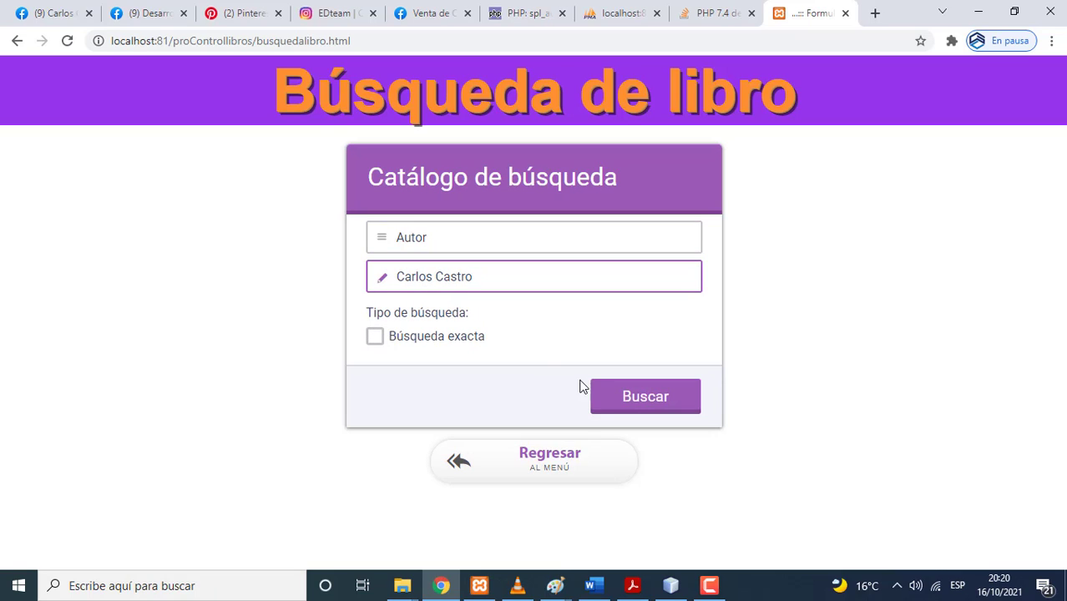
left_click(622, 399)
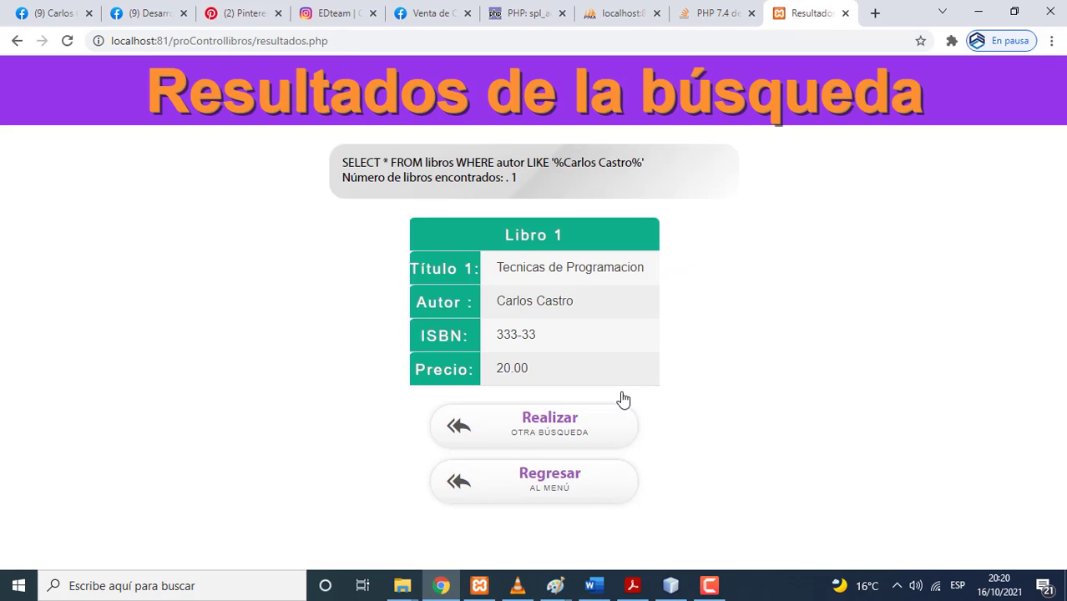
left_click(544, 479)
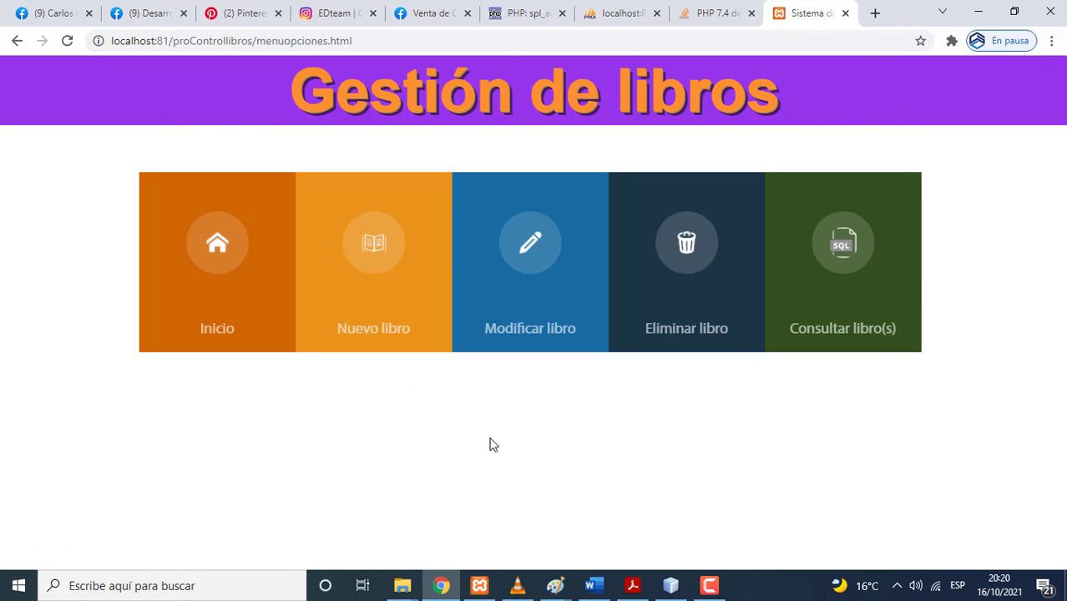
Edit book 333-33: extend its author name, change its price to 10.00, and save
left_click(525, 257)
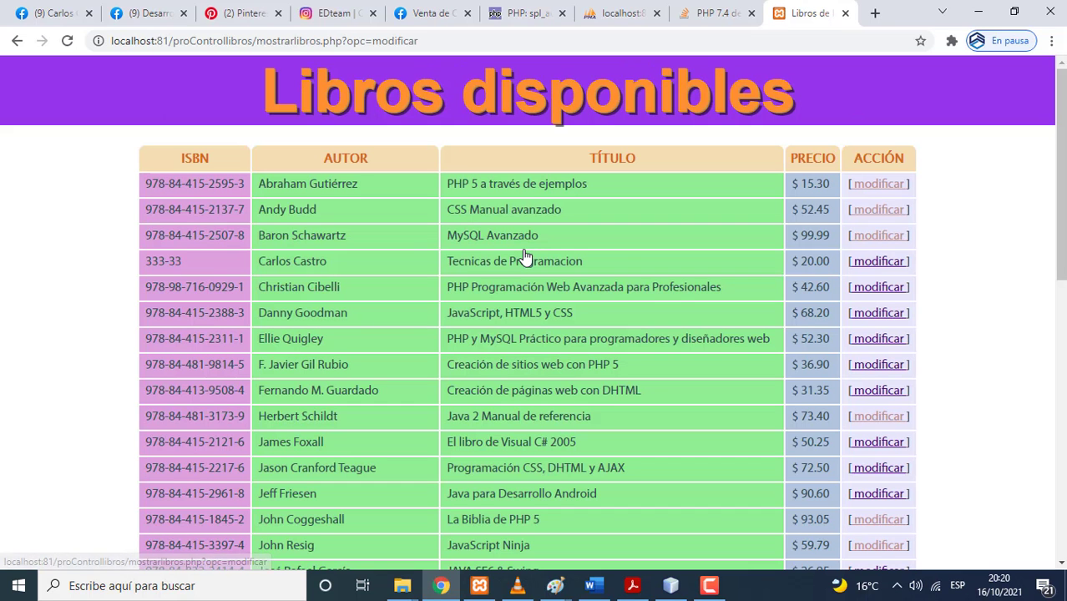
left_click(879, 262)
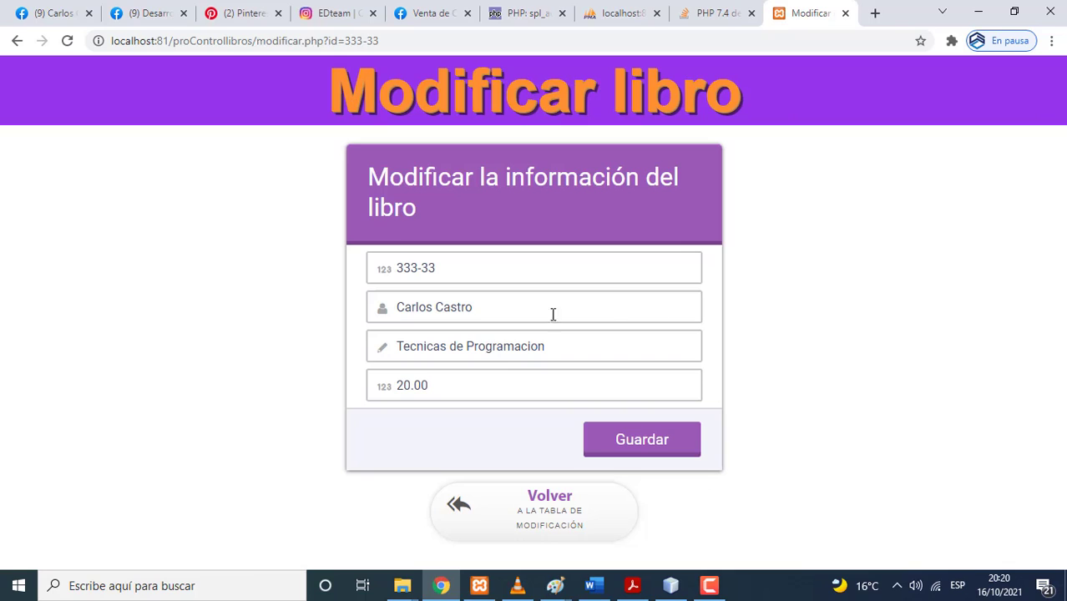
left_click(508, 309)
type("Gran")
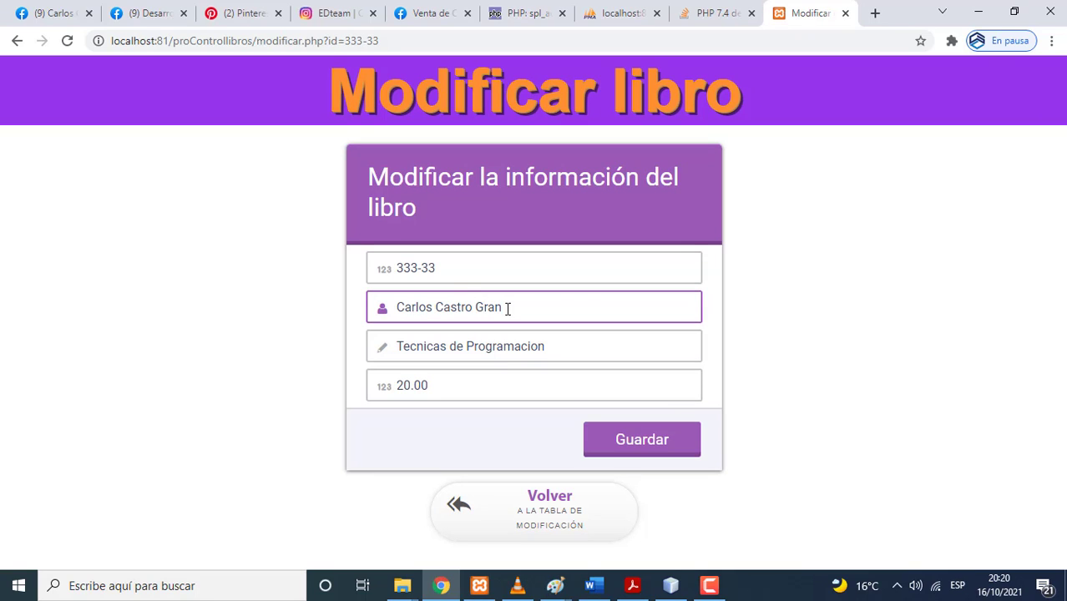
type("de")
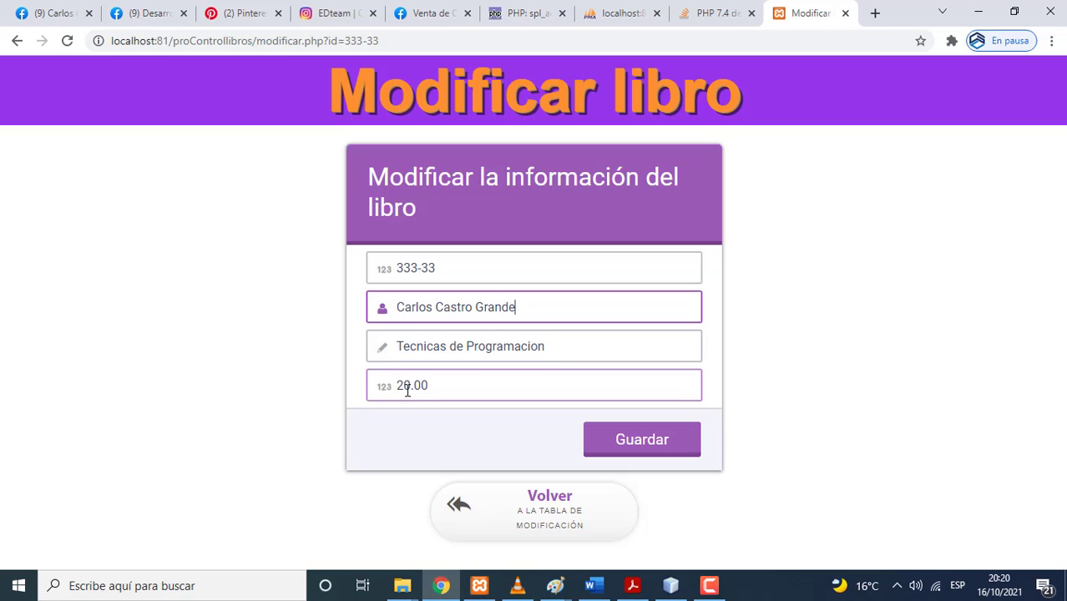
left_click(407, 387)
key("BackSpace")
type("1")
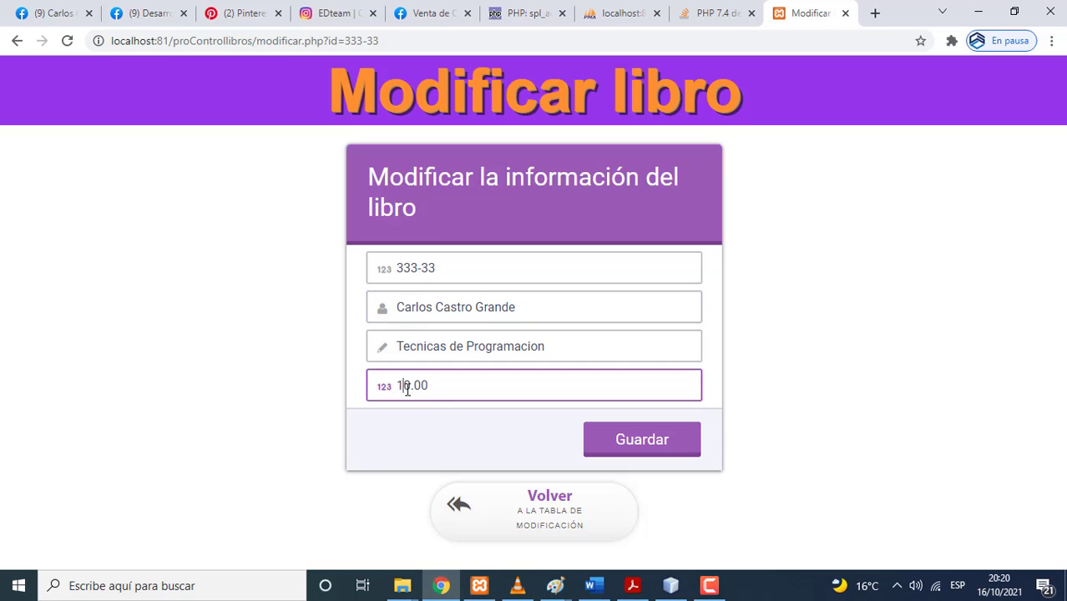
left_click(642, 450)
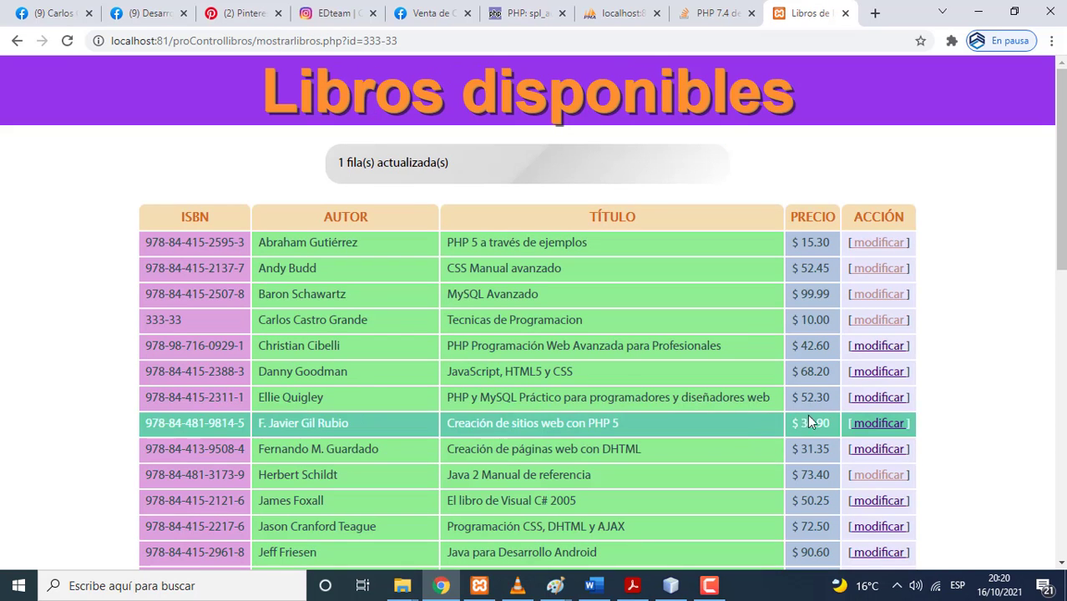
Reopen book 333-33 to verify its $10.00 price, then go back to the main menu
left_click(888, 321)
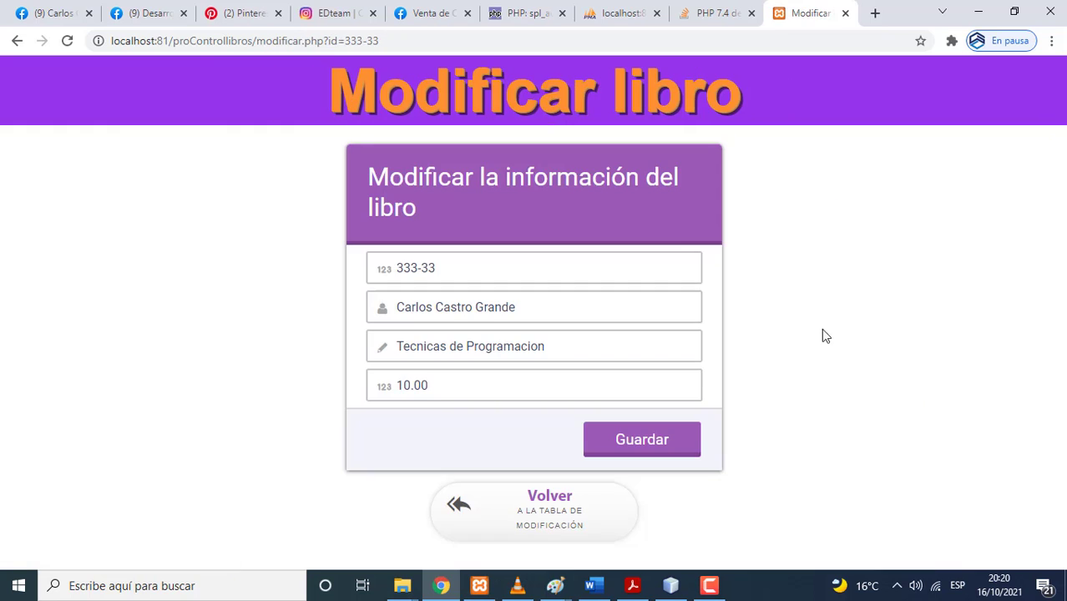
left_click(545, 513)
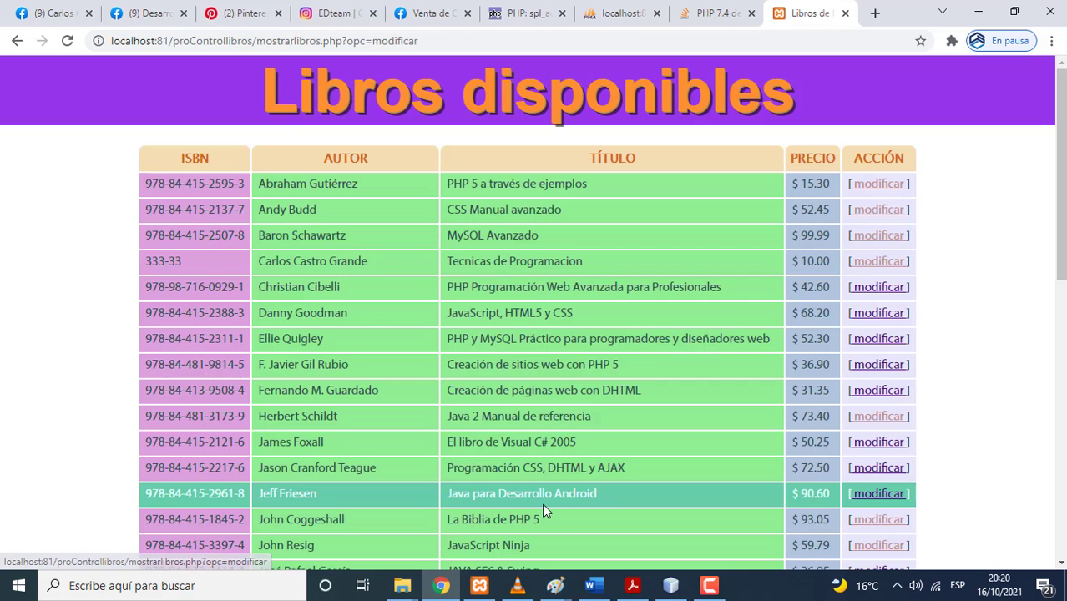
scroll(574, 373, "down", 6)
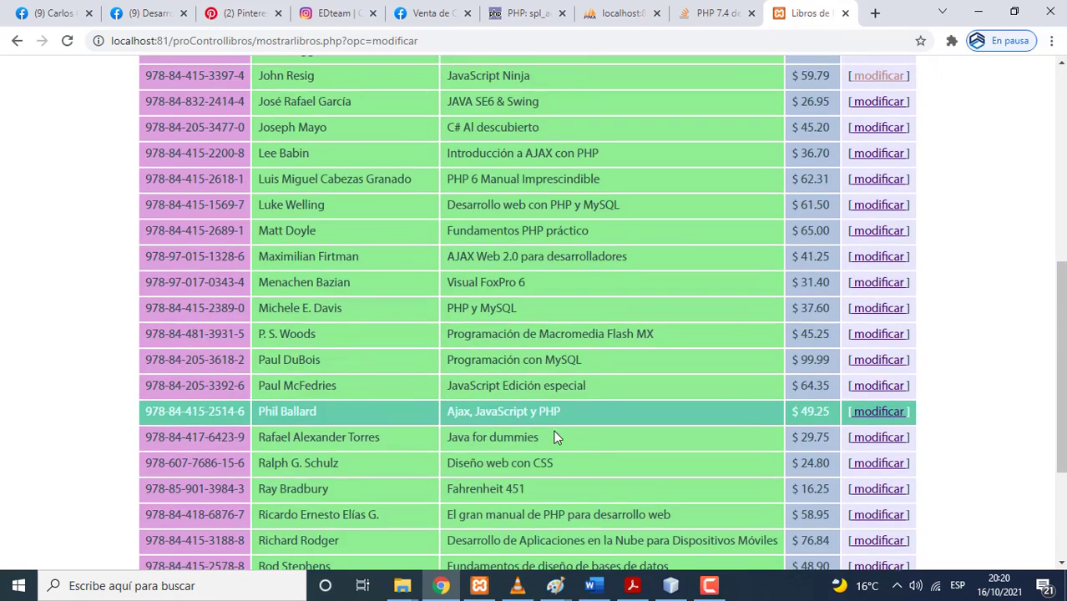
scroll(552, 434, "down", 2)
left_click(535, 527)
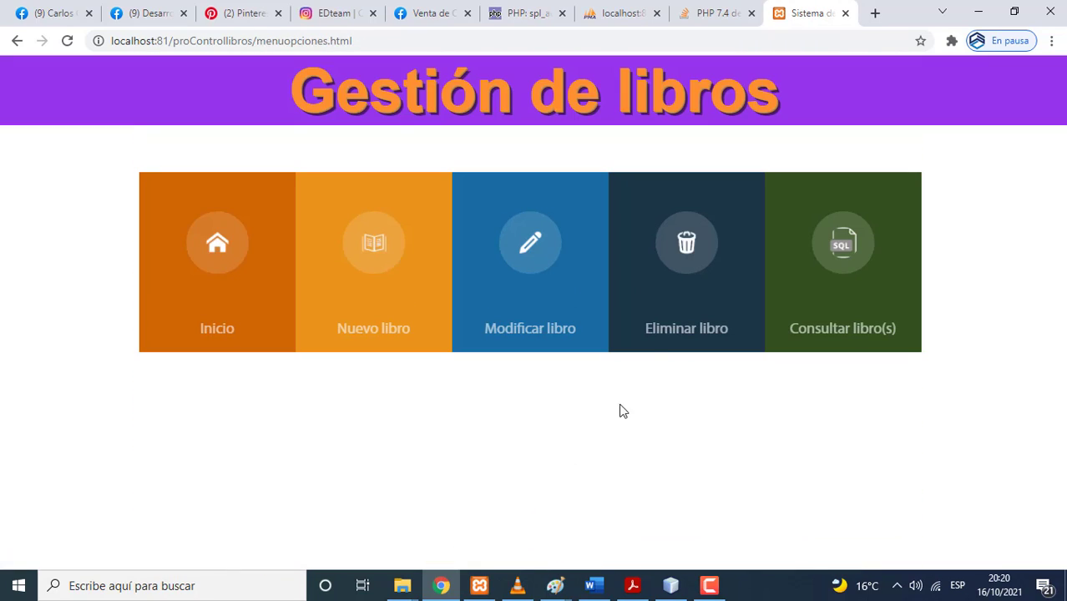
Delete book 333-33 from the catalog, leaving 37 records
left_click(689, 258)
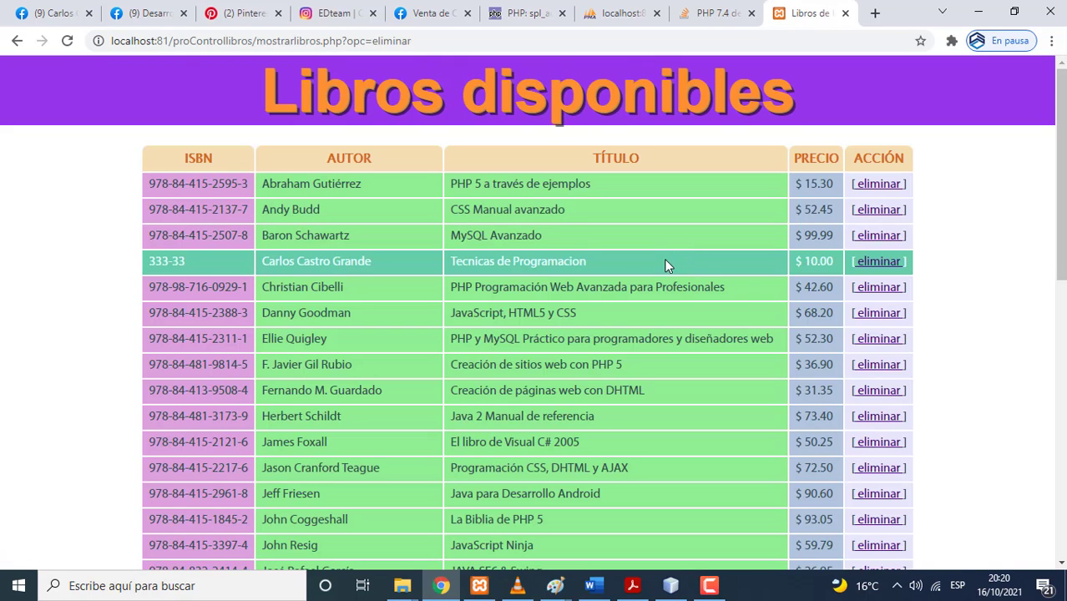
left_click(867, 263)
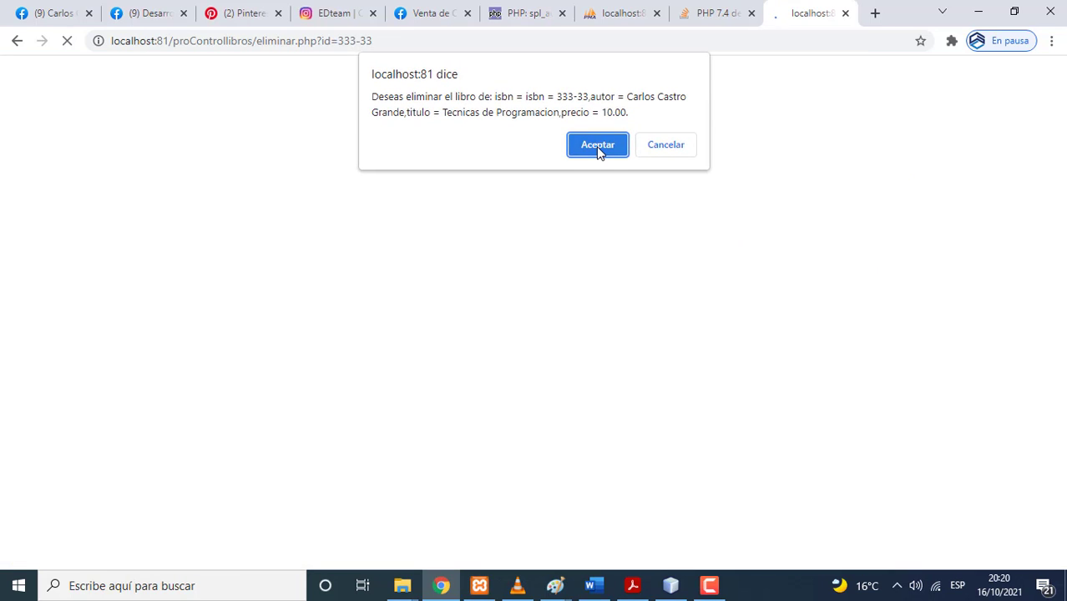
left_click(597, 148)
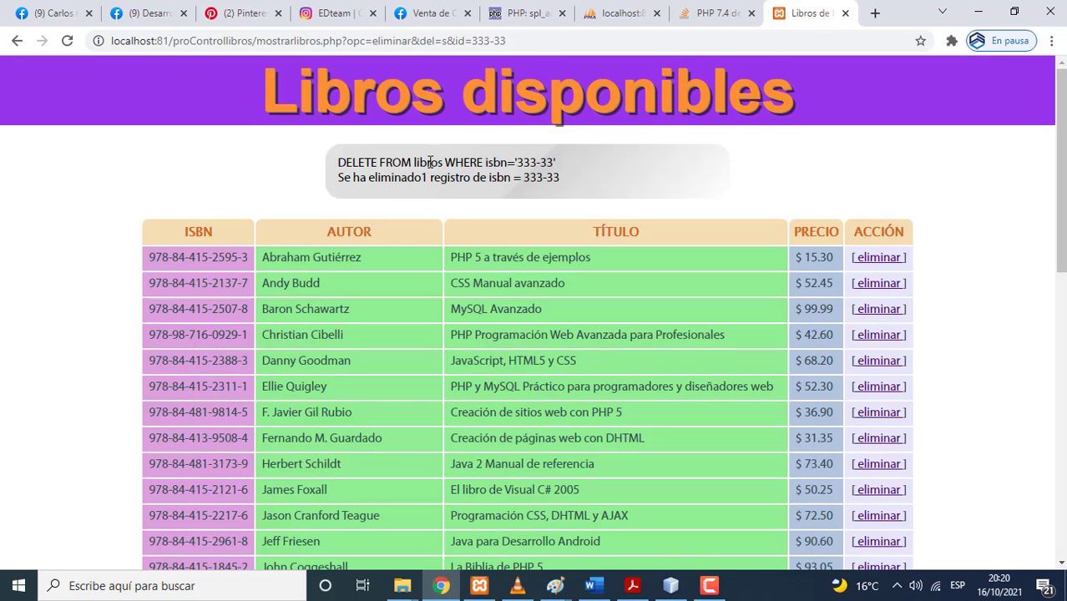
scroll(457, 191, "down", 3)
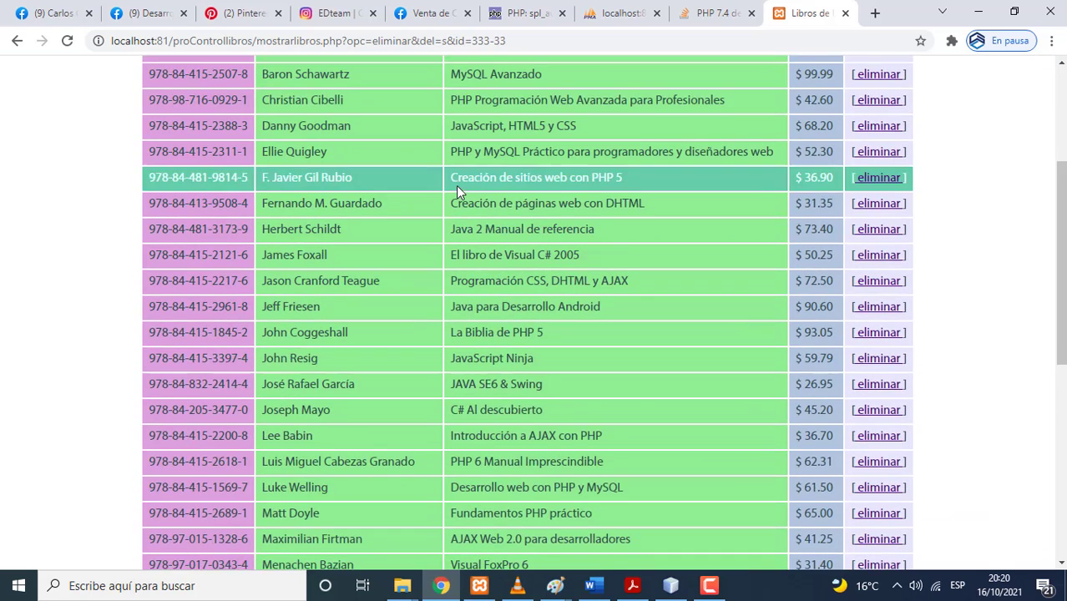
scroll(457, 191, "down", 2)
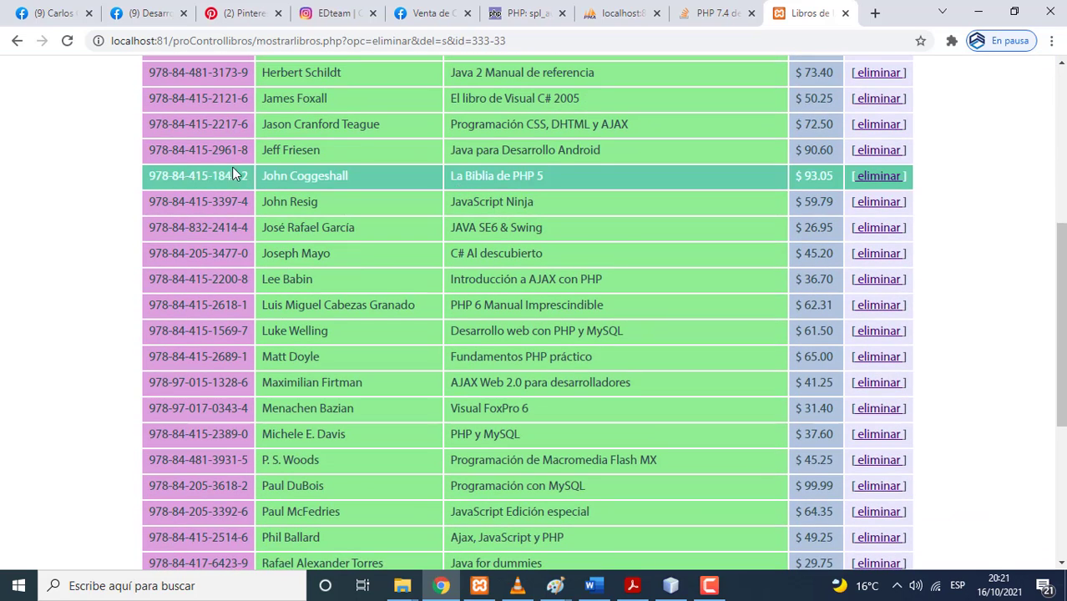
left_click_drag(248, 153, 143, 155)
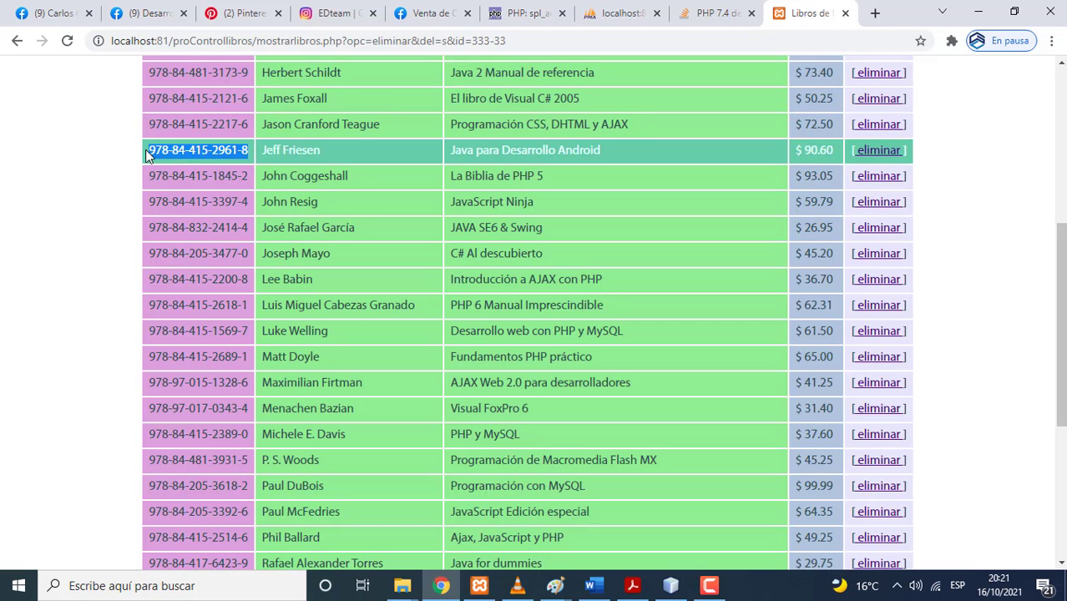
scroll(713, 386, "down", 4)
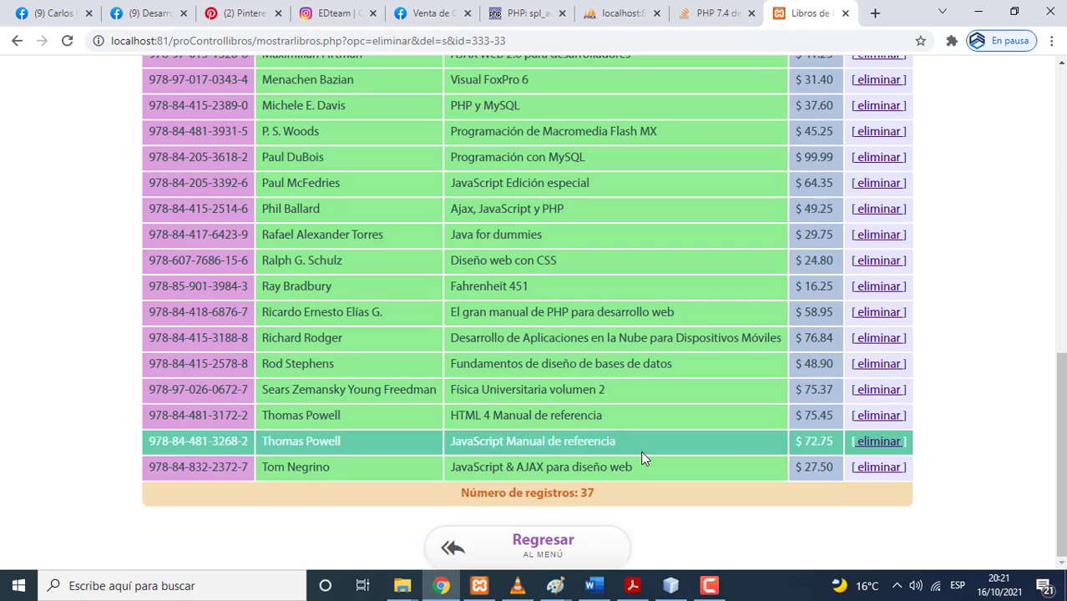
left_click(526, 545)
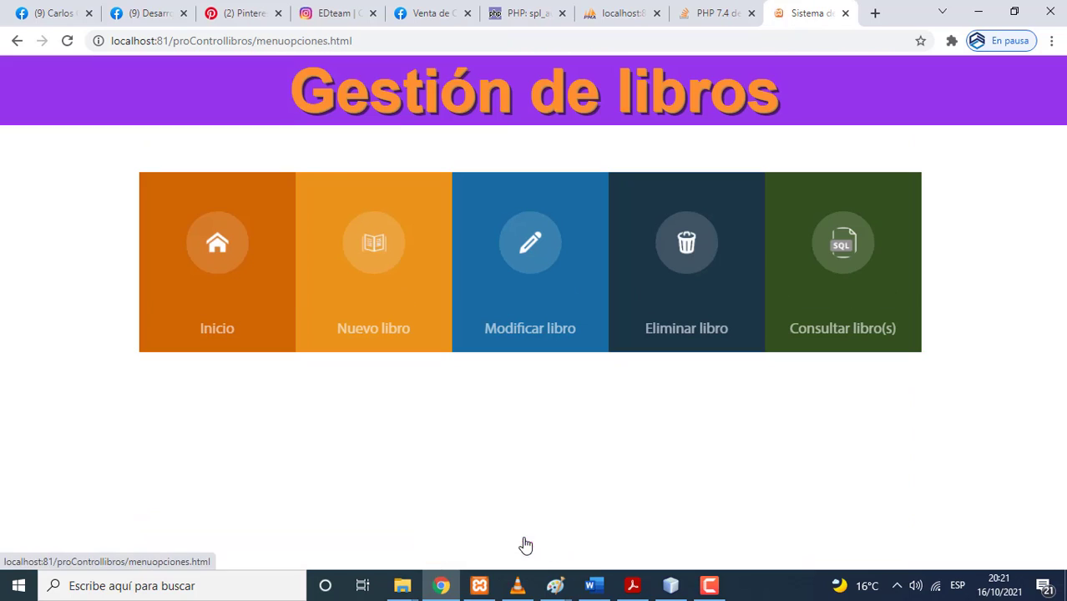
left_click(831, 261)
left_click(454, 243)
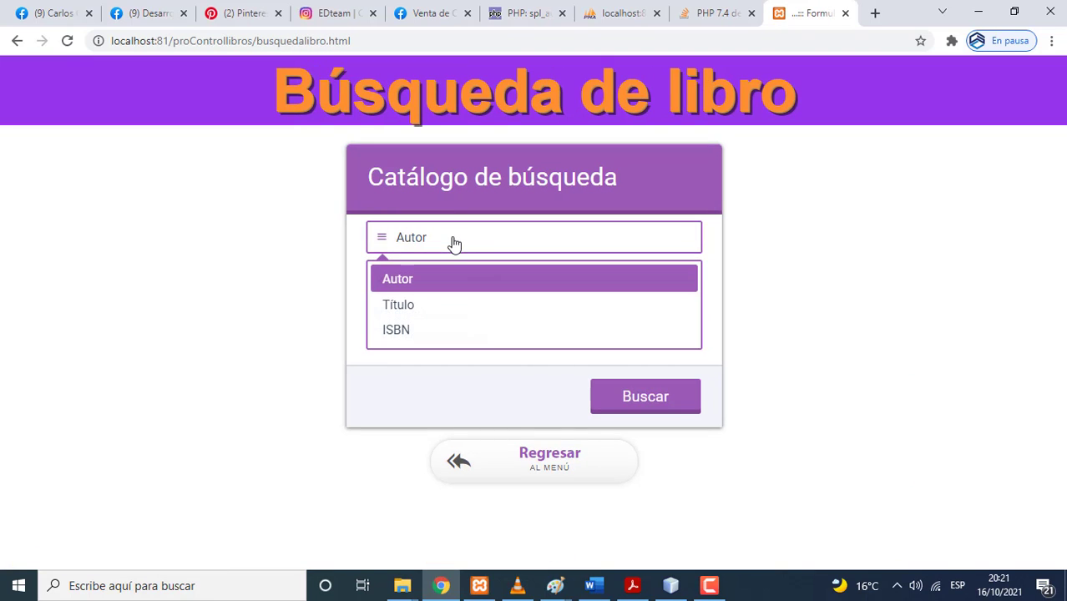
left_click(413, 331)
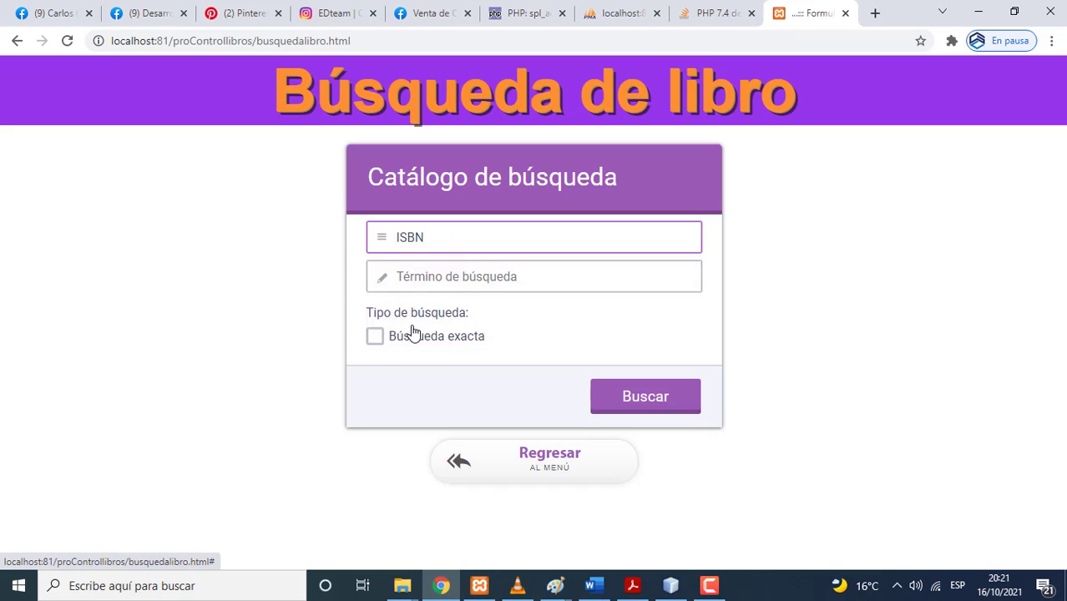
left_click(422, 281)
type("978-84-415-2961-8")
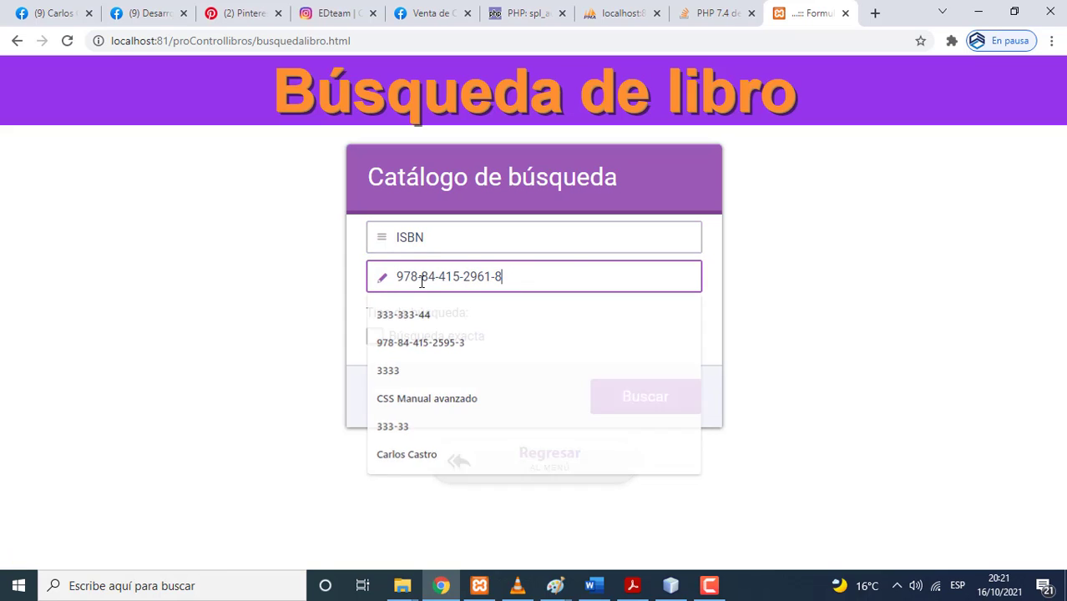
left_click(633, 397)
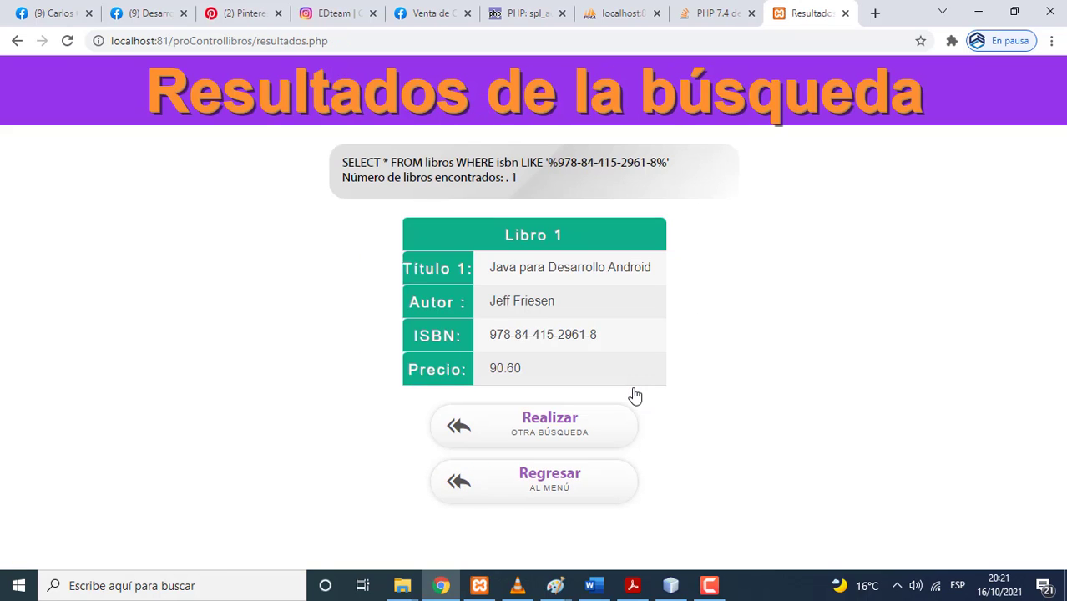
left_click(562, 477)
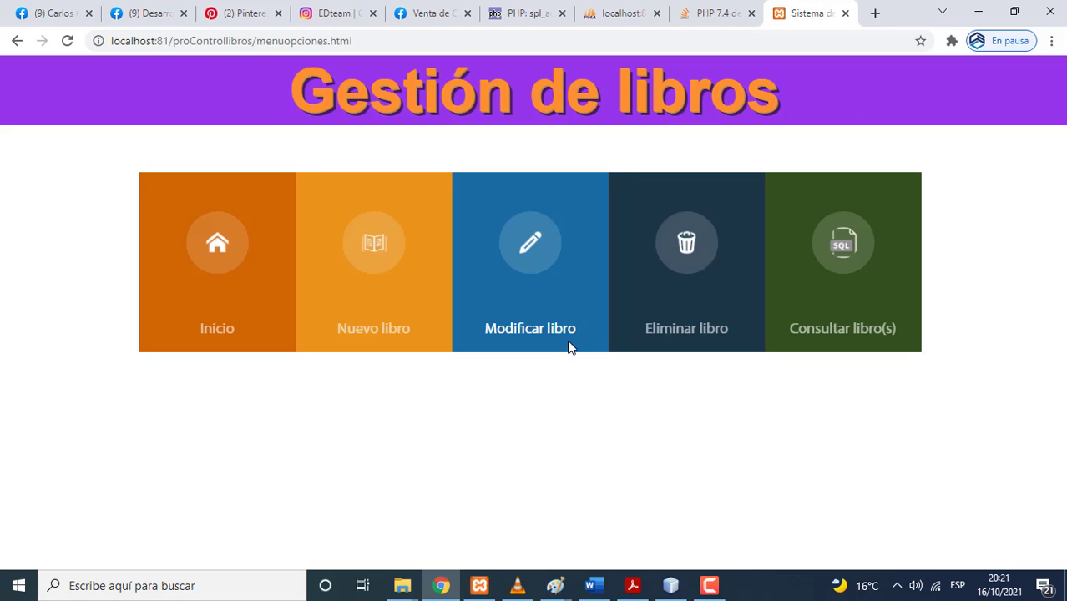
Start a new book entry with the suggested ISBN 222222
left_click(374, 240)
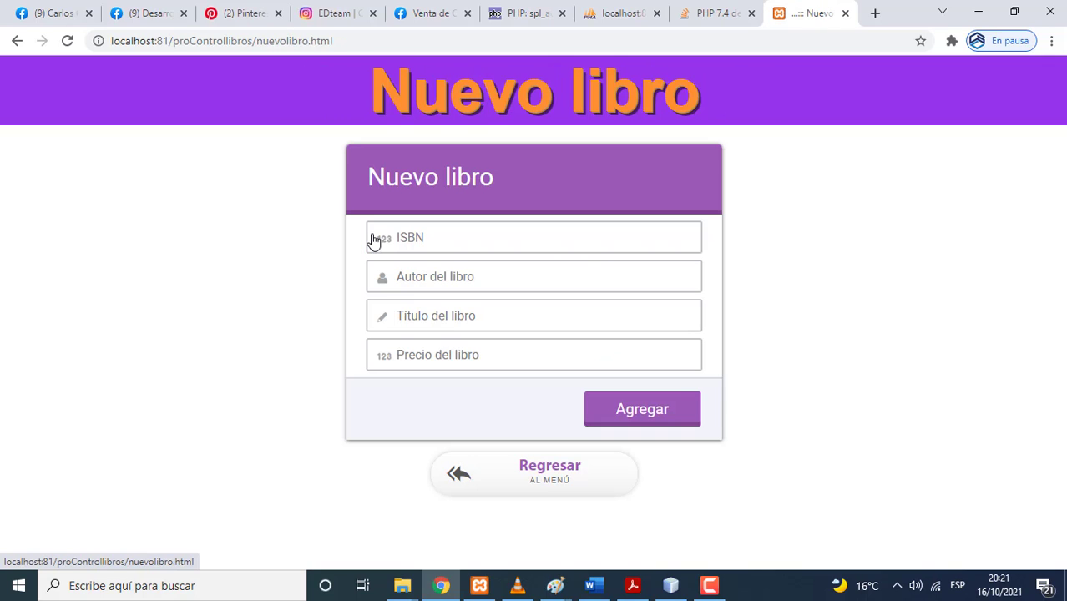
left_click(428, 239)
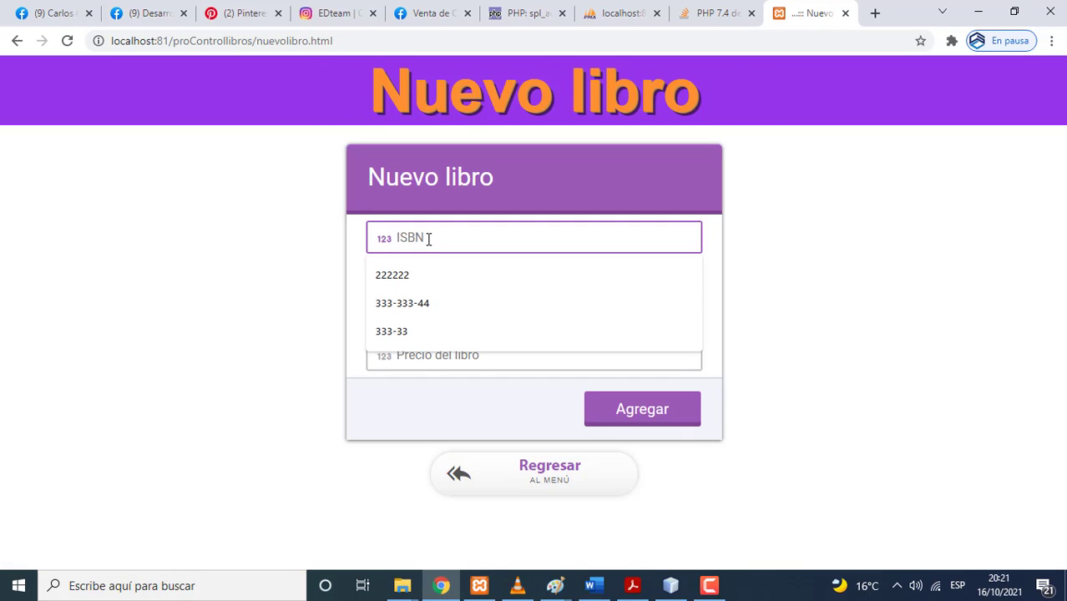
type("222222")
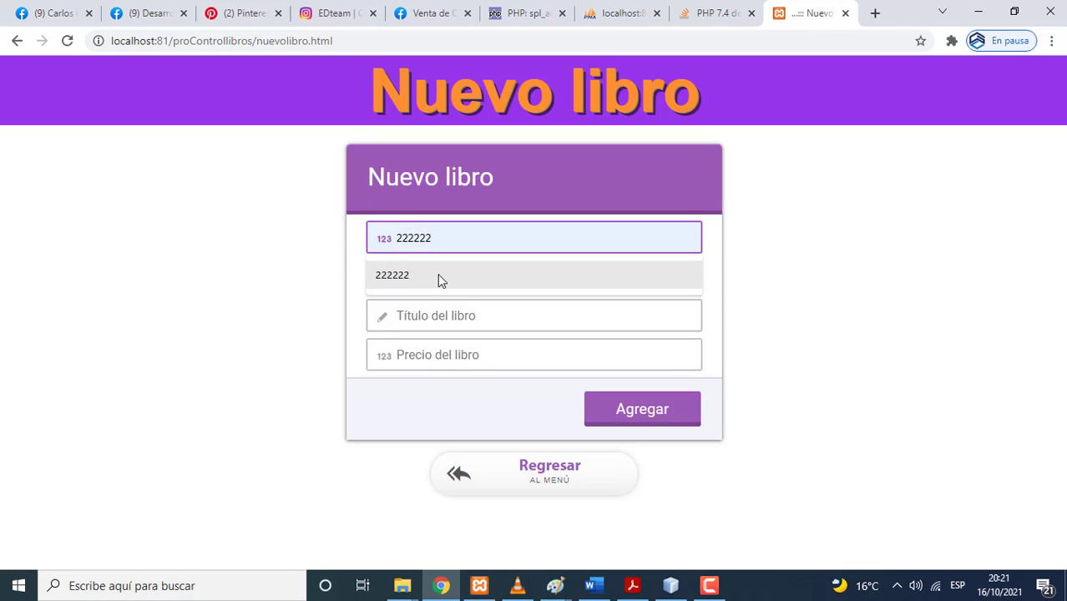
left_click(438, 274)
Fill in a suggested author, the title Fisica Nuclear and price 15
left_click(438, 276)
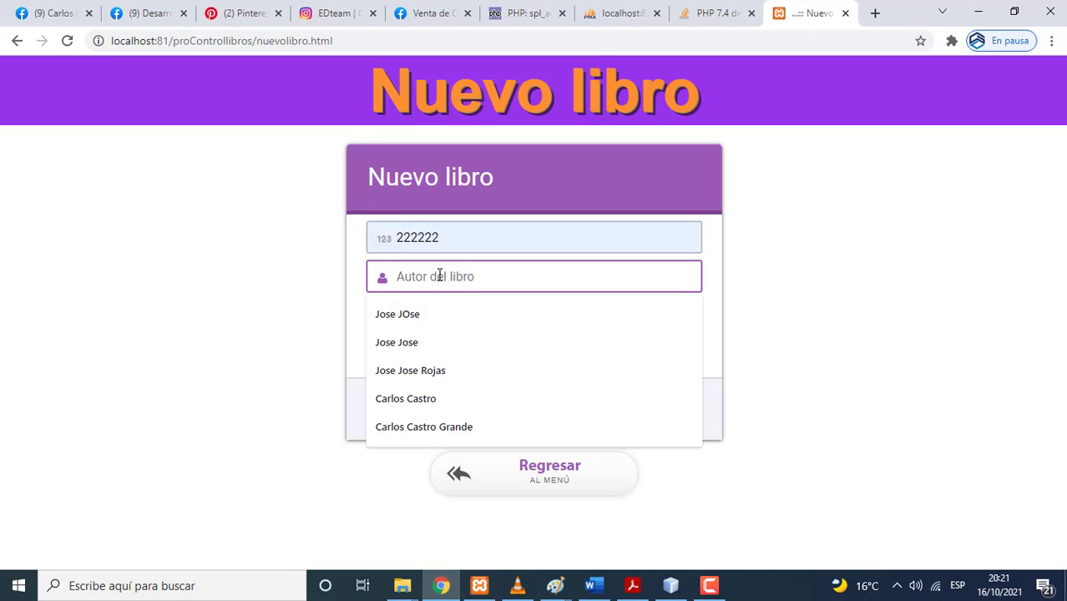
type("Jose JOse")
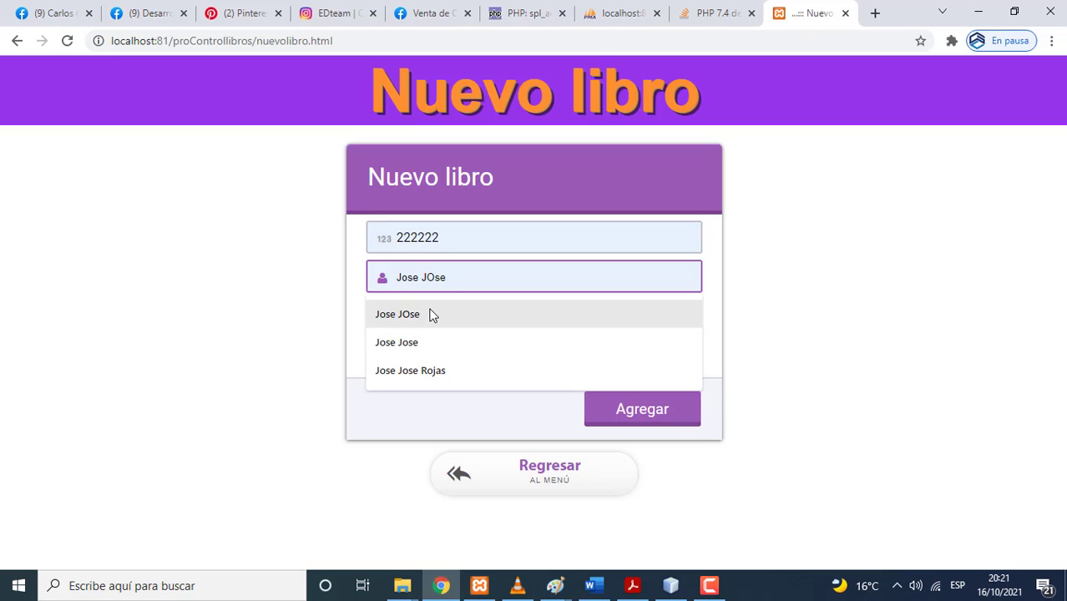
left_click(429, 314)
left_click(430, 313)
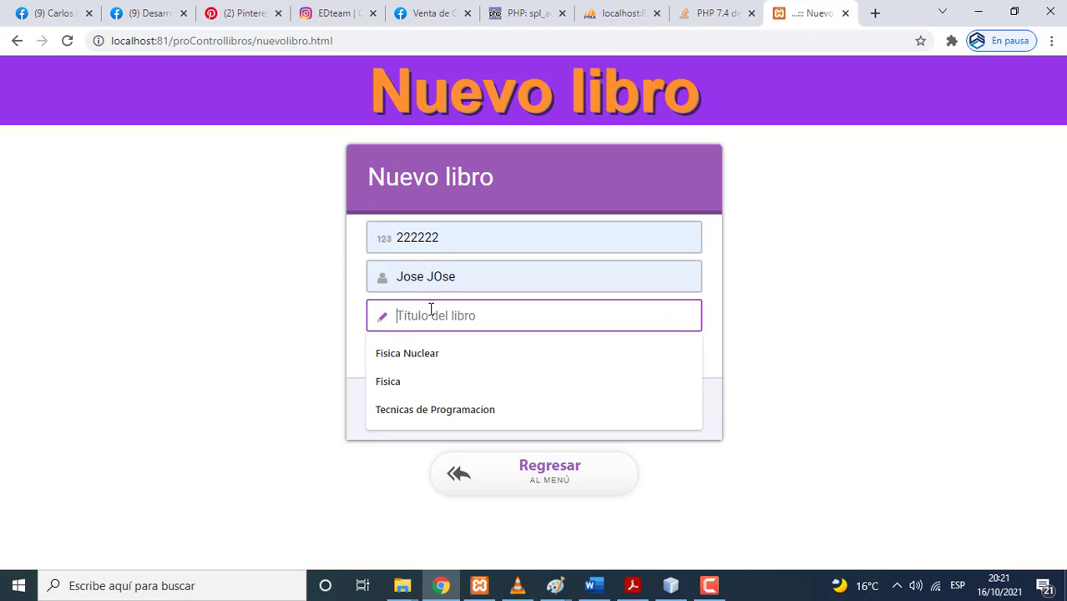
left_click(443, 350)
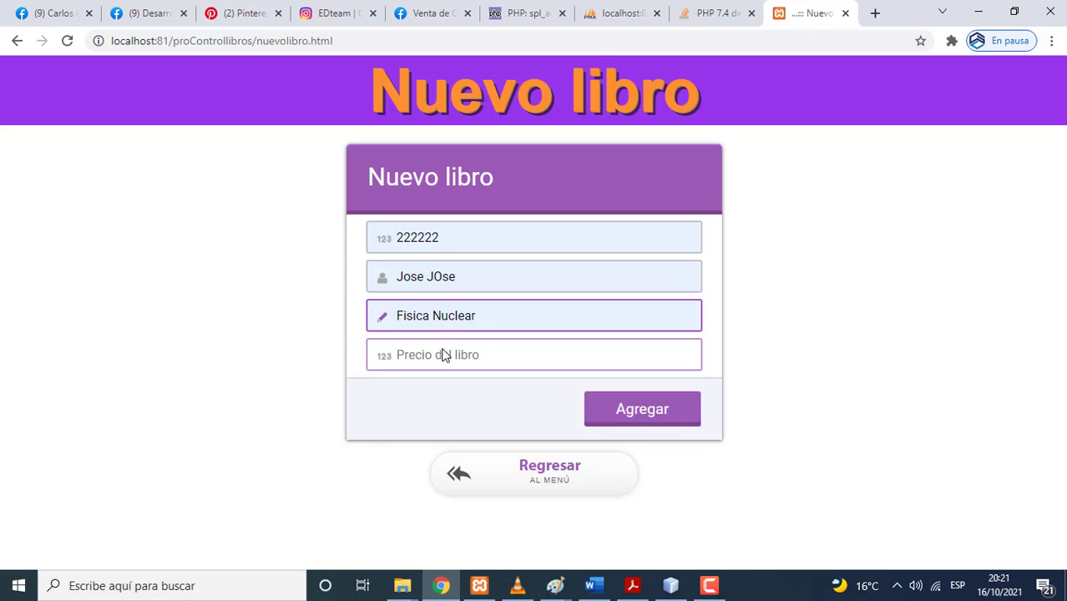
left_click(443, 349)
type("15")
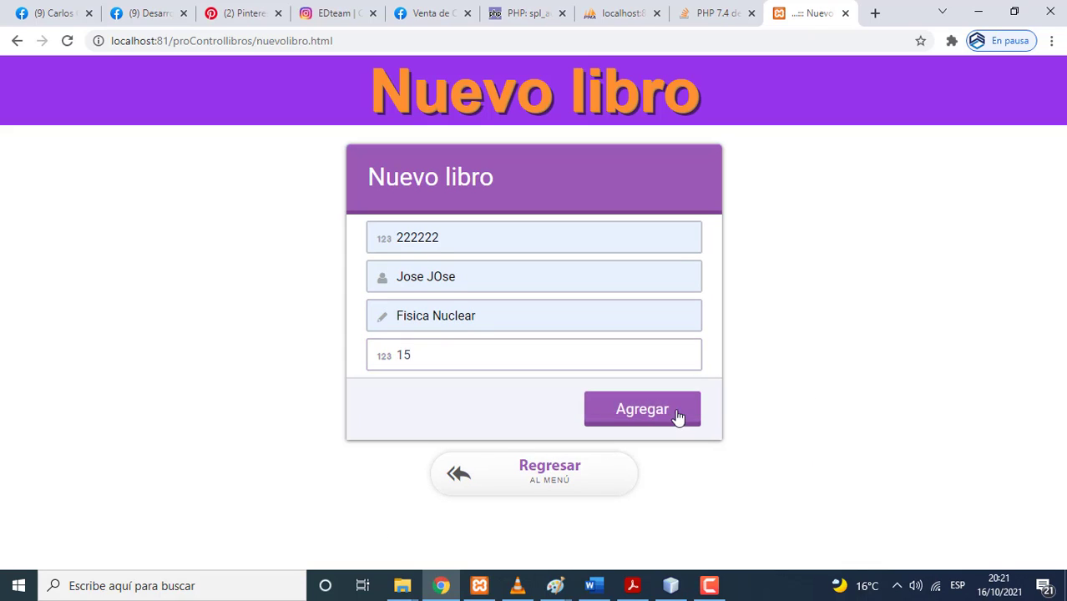
Add Fisica Nuclear to the catalog, then go back to the menu and open Consultar libro(s)
left_click(677, 415)
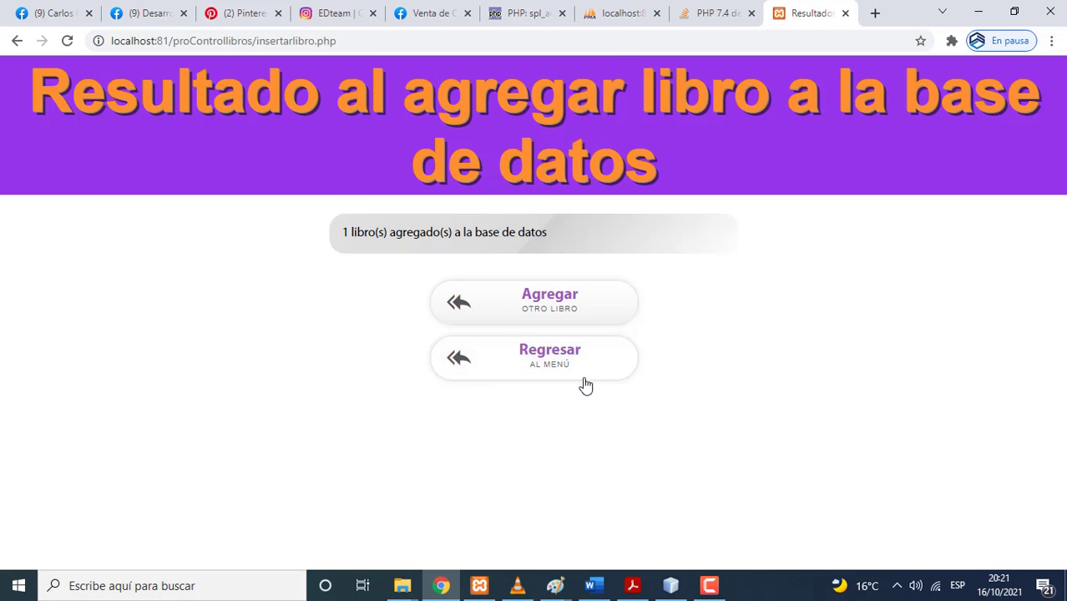
left_click(550, 366)
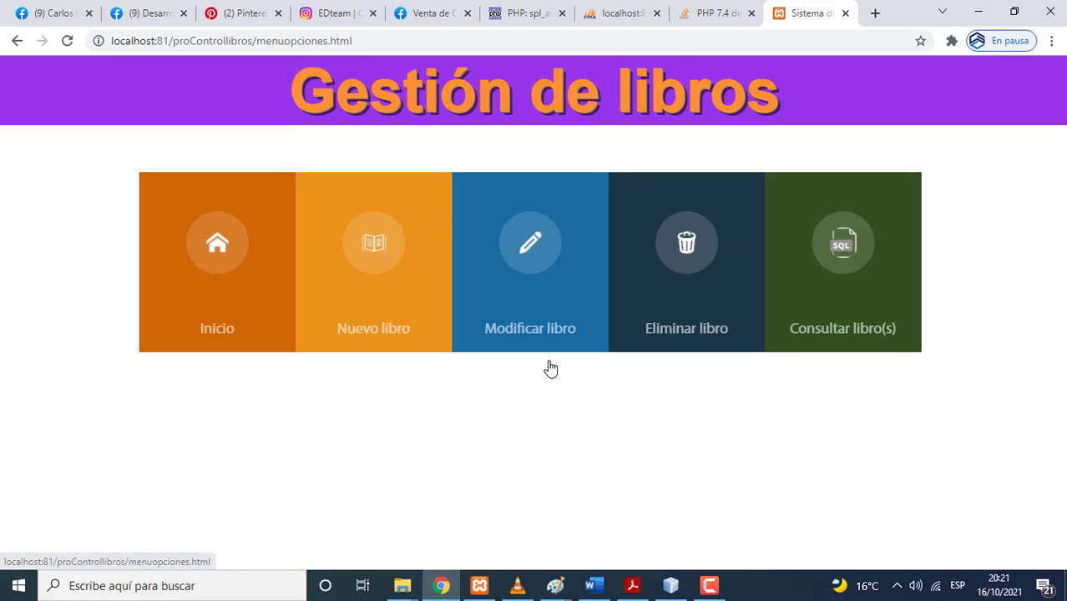
left_click(833, 267)
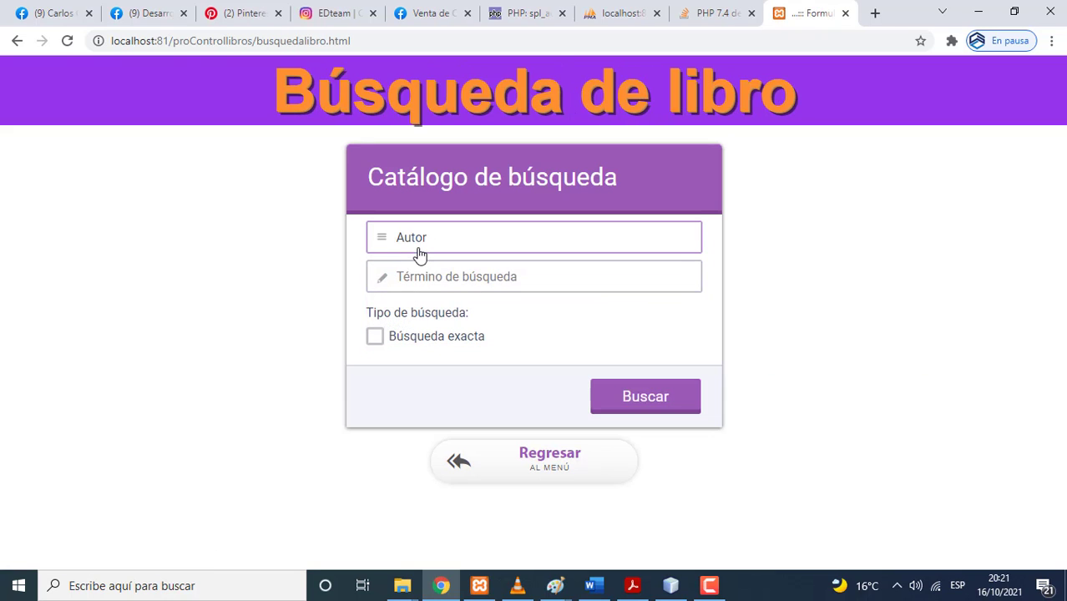
Search by author with exact match, finding Fisica Nuclear (ISBN 222222, 15.00)
left_click(421, 244)
left_click(422, 278)
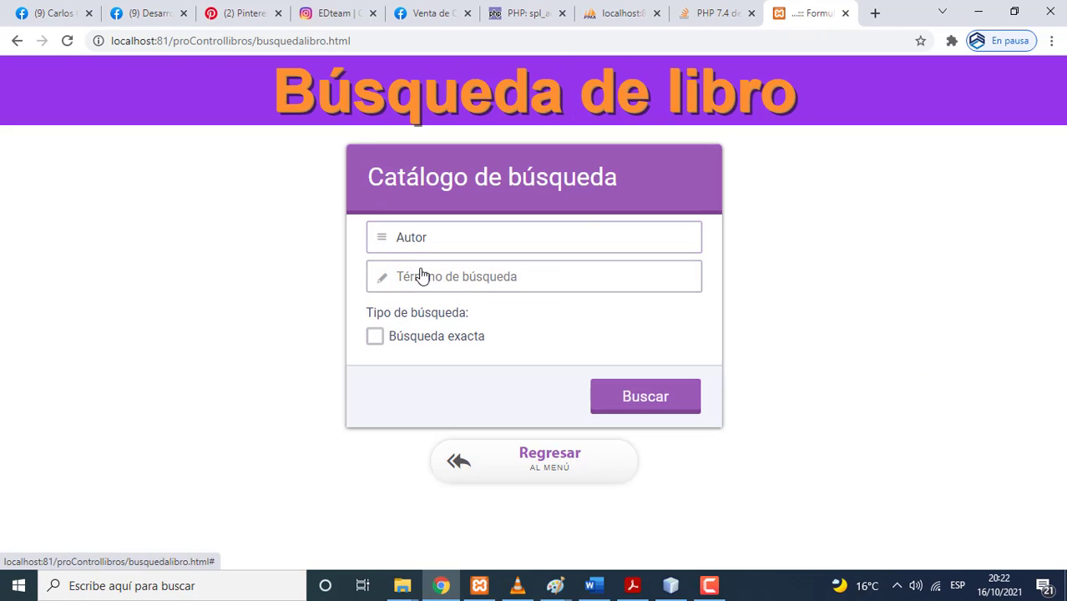
left_click(421, 276)
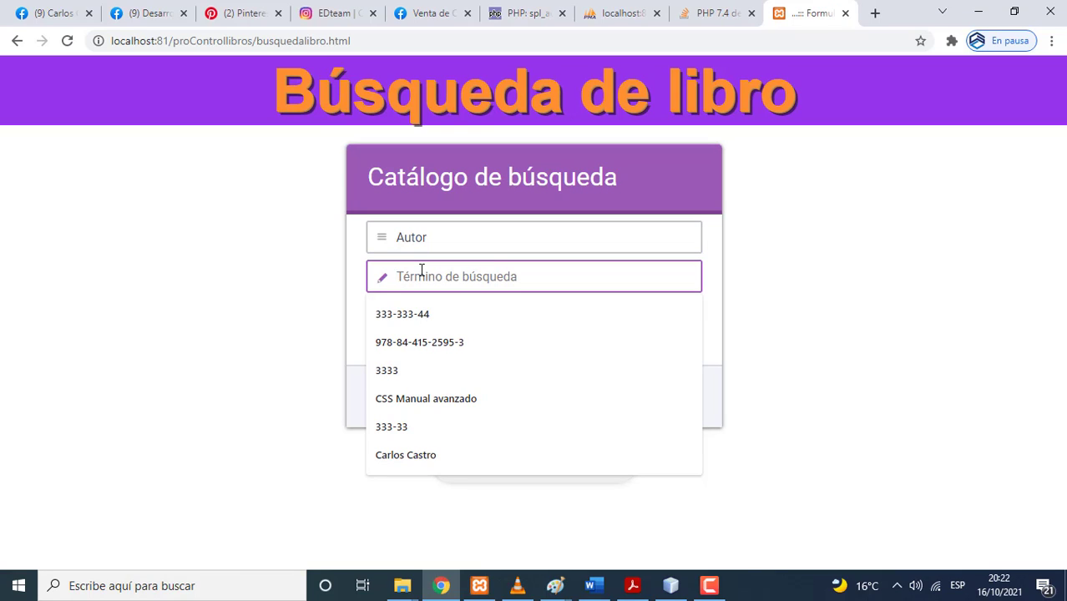
type("Jose JOse")
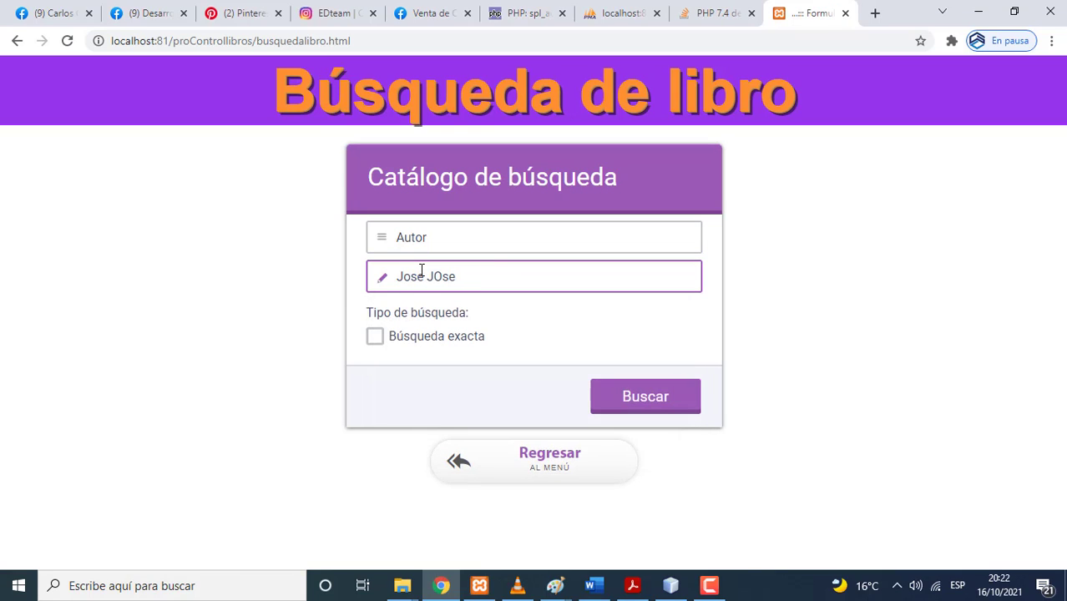
key("BackSpace")
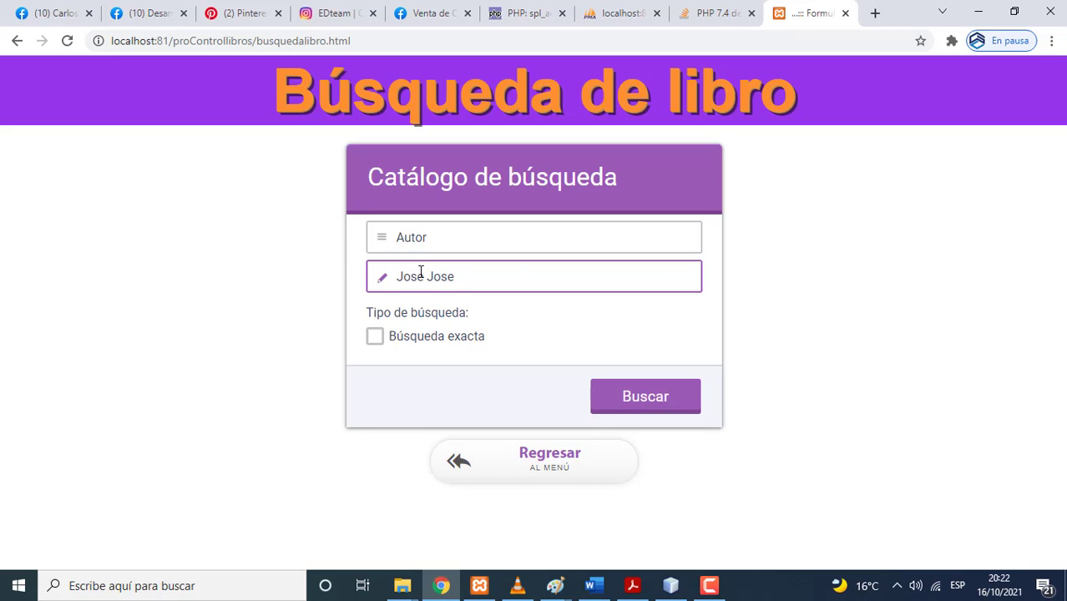
left_click(375, 336)
left_click(604, 401)
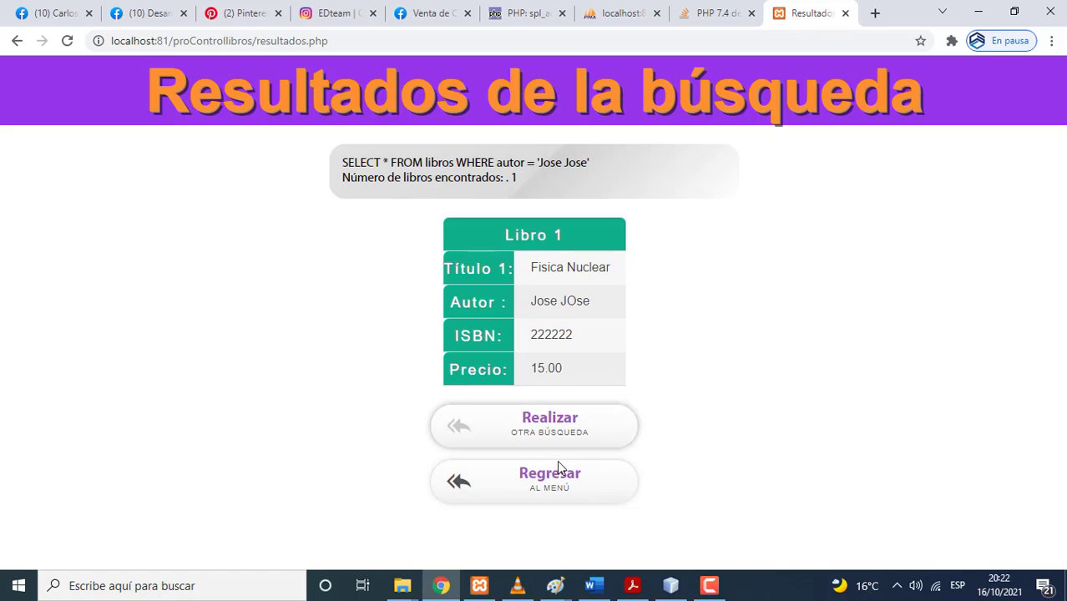
Open the Modificar libro edit form for book 222222
left_click(557, 485)
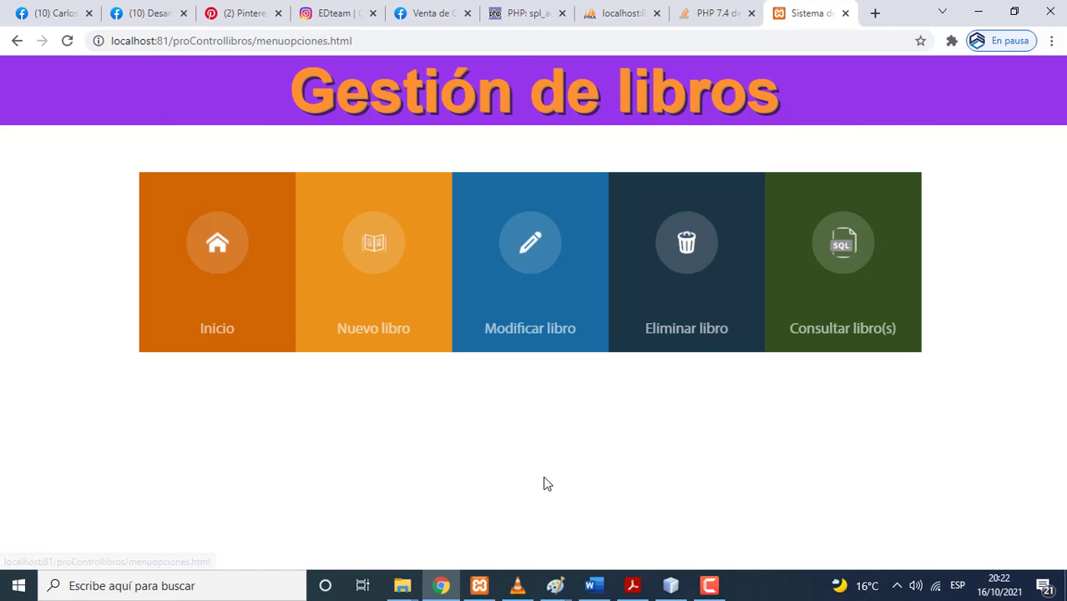
left_click(522, 266)
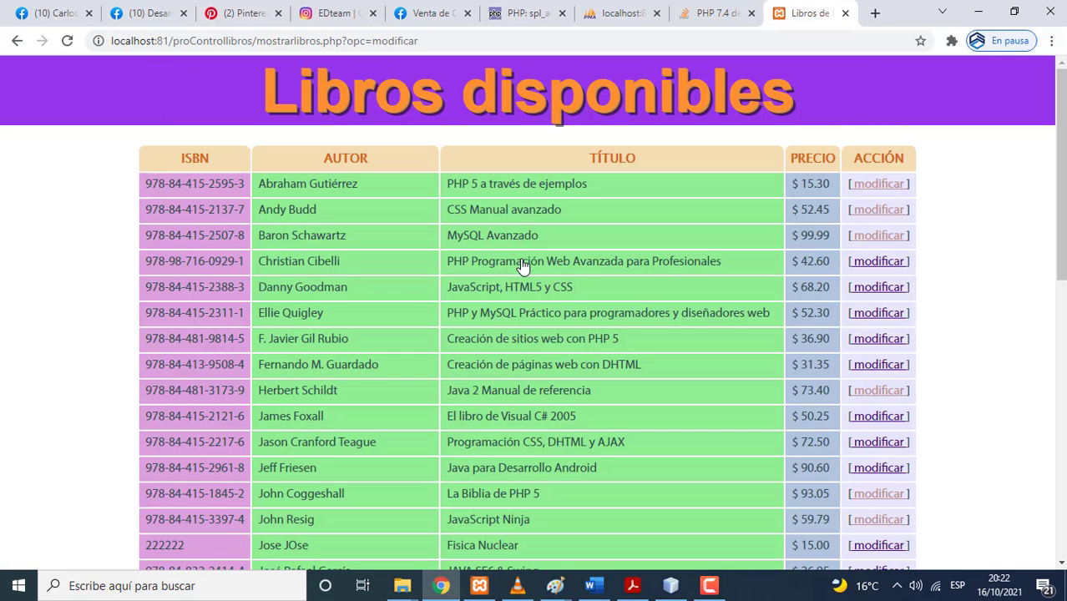
scroll(523, 265, "down", 2)
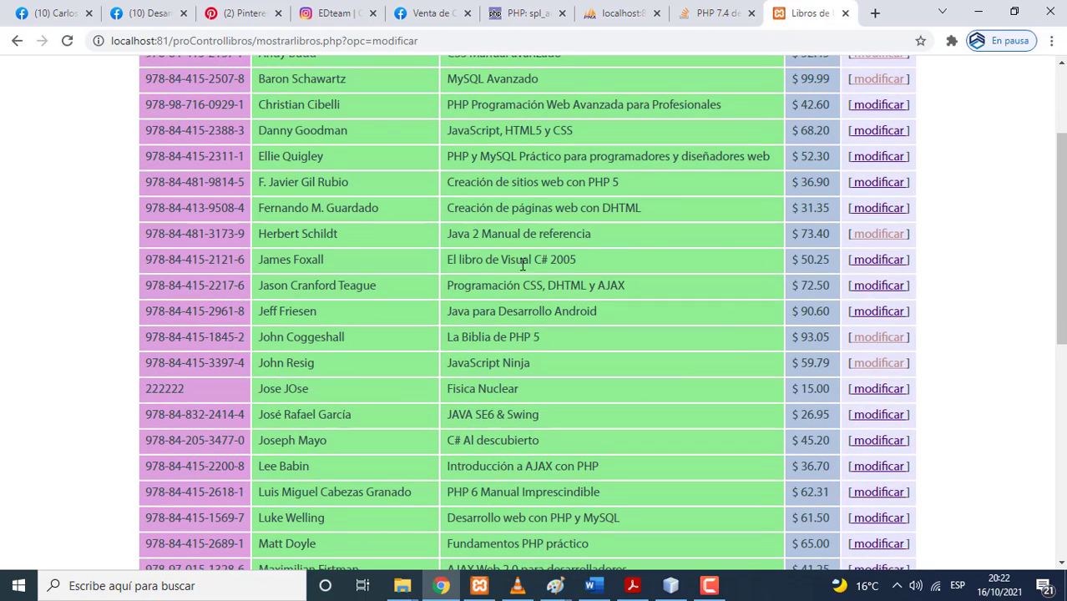
left_click(877, 389)
Correct the author name, shorten the title to Fisica, set price 10.00, and save
left_click(442, 308)
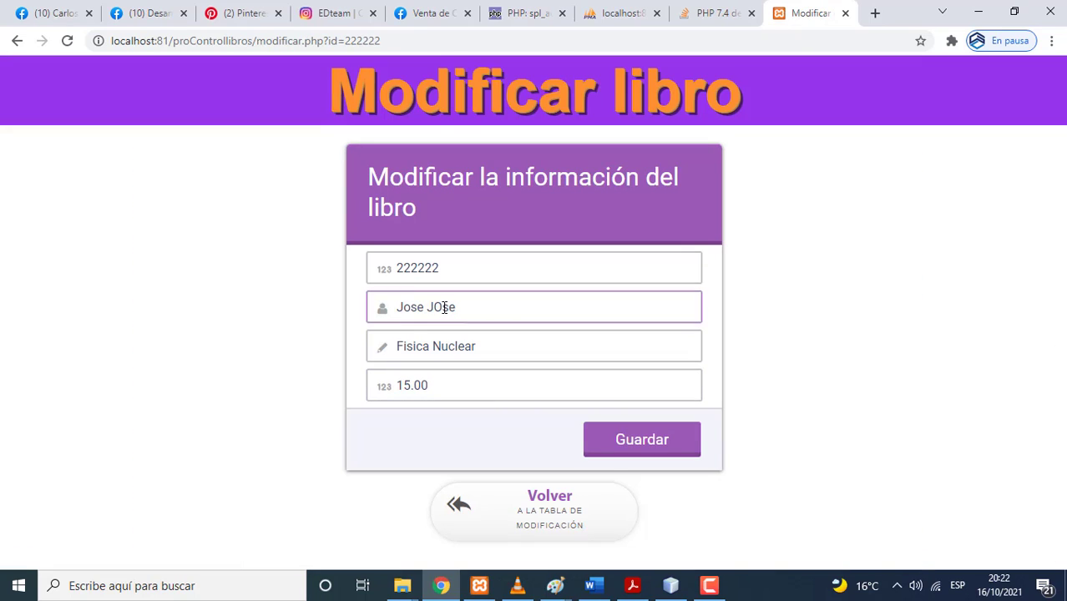
key("BackSpace")
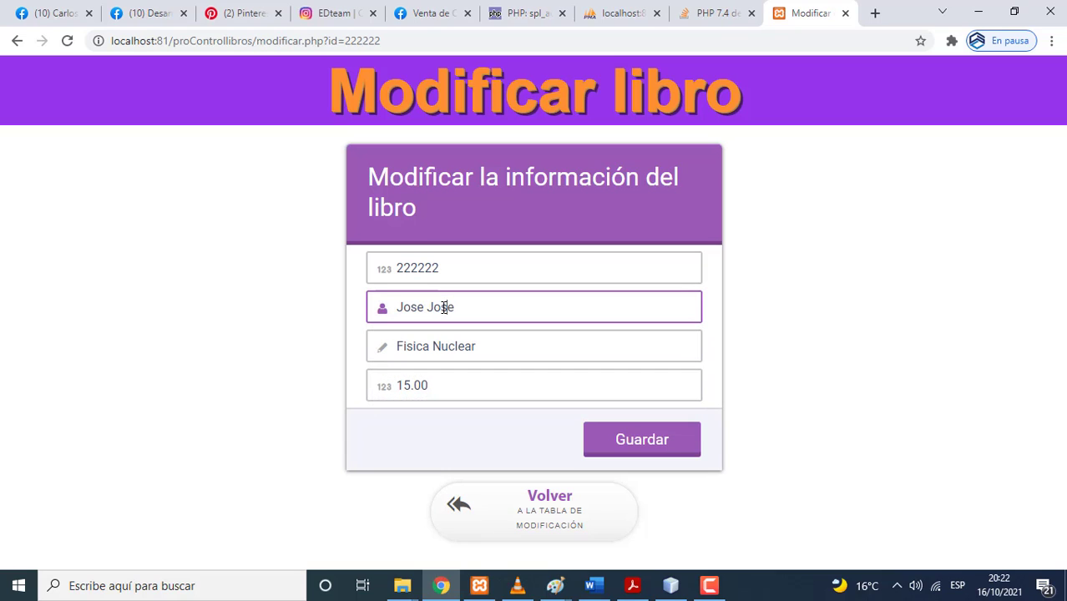
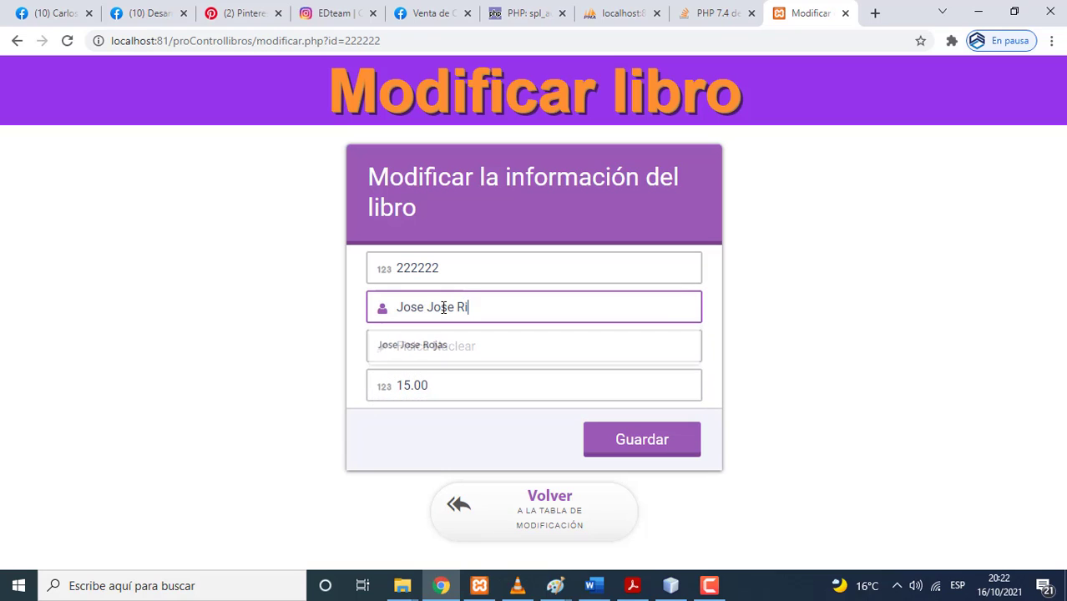
left_click(406, 385)
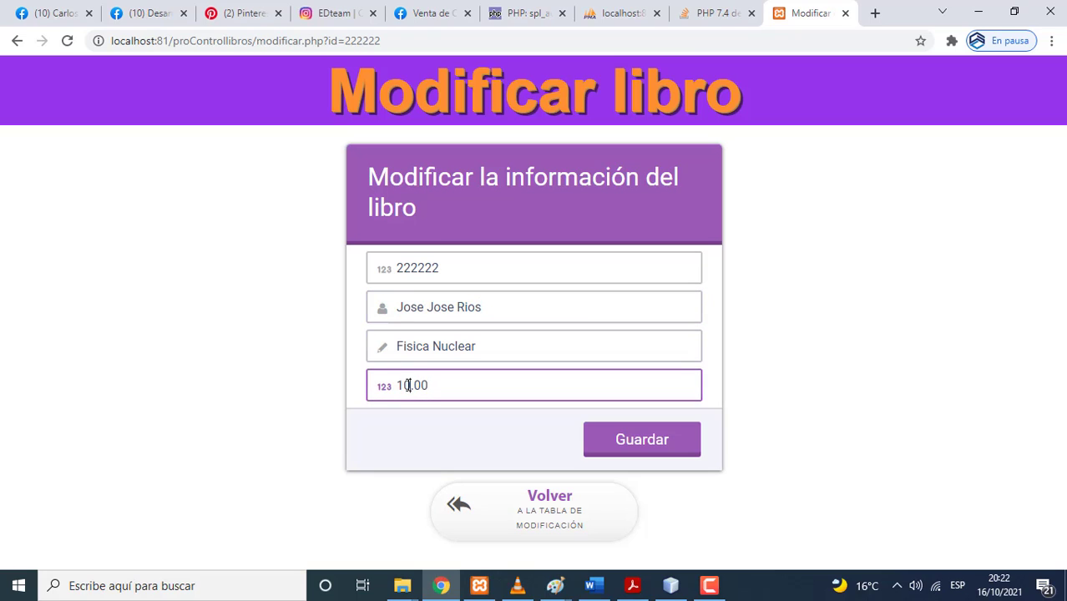
left_click(486, 348)
key("BackSpace")
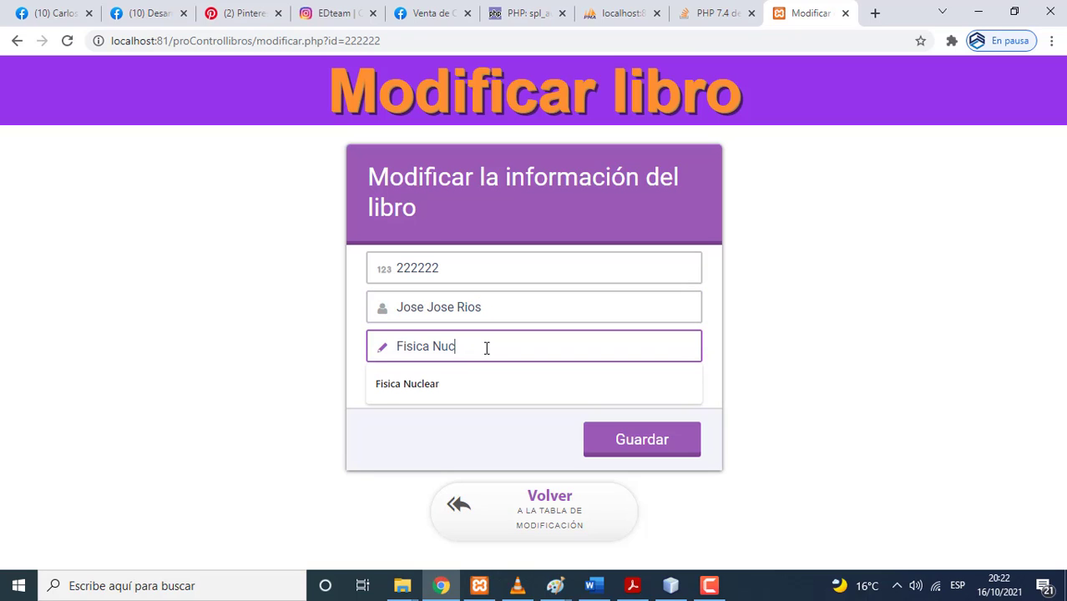
key("BackSpace")
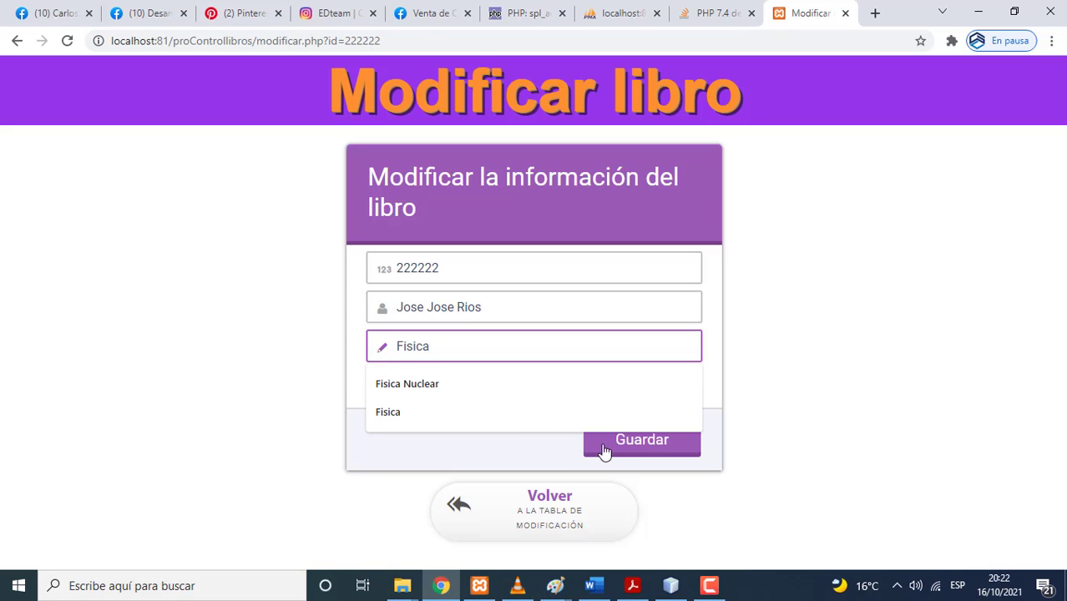
left_click(622, 449)
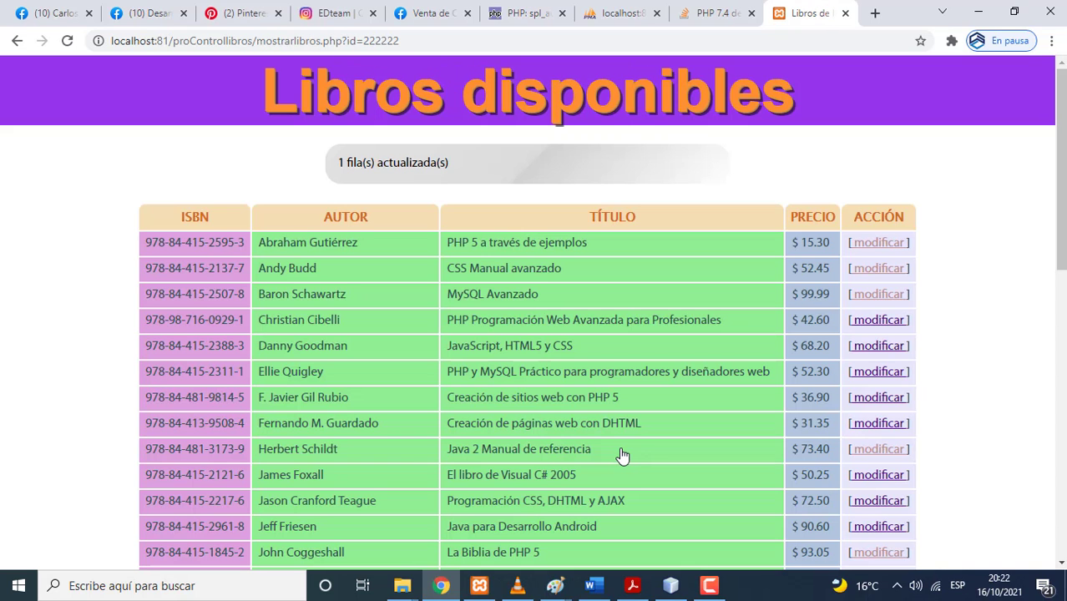
Verify 222222 'Fisica' at $10.00 among the 38 books, then return to the main menu
scroll(622, 456, "down", 1)
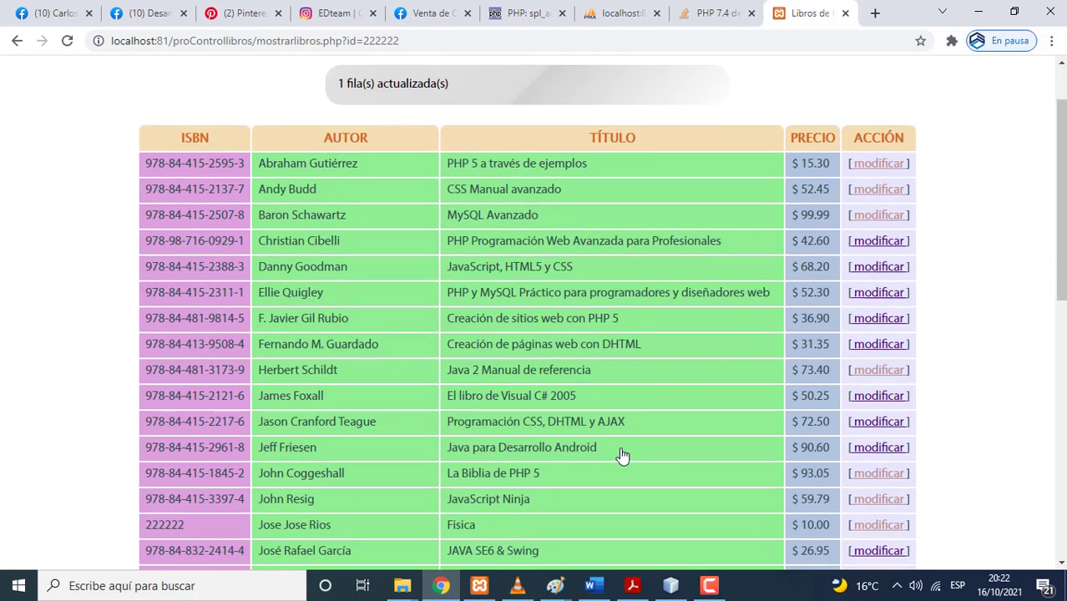
scroll(585, 453, "down", 1)
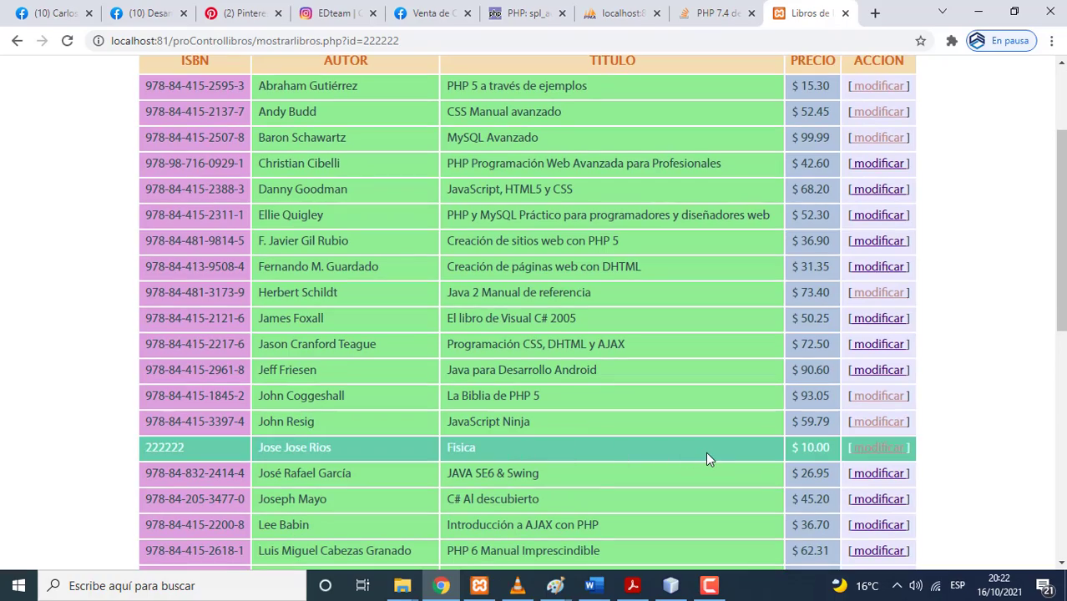
scroll(706, 452, "down", 3)
scroll(706, 451, "down", 4)
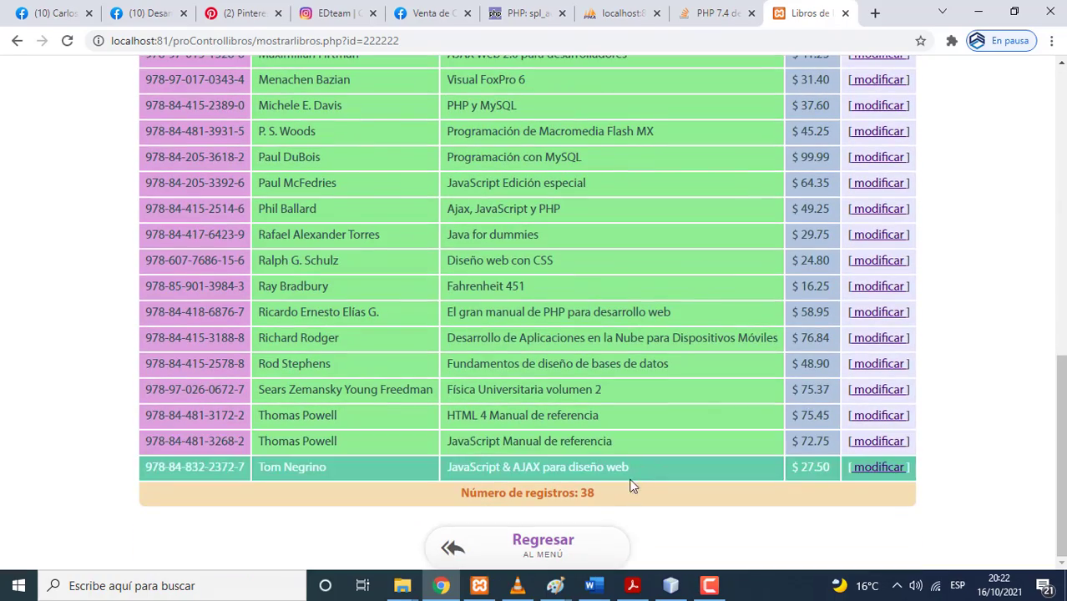
scroll(623, 486, "up", 2)
scroll(590, 445, "up", 6)
scroll(591, 442, "down", 1)
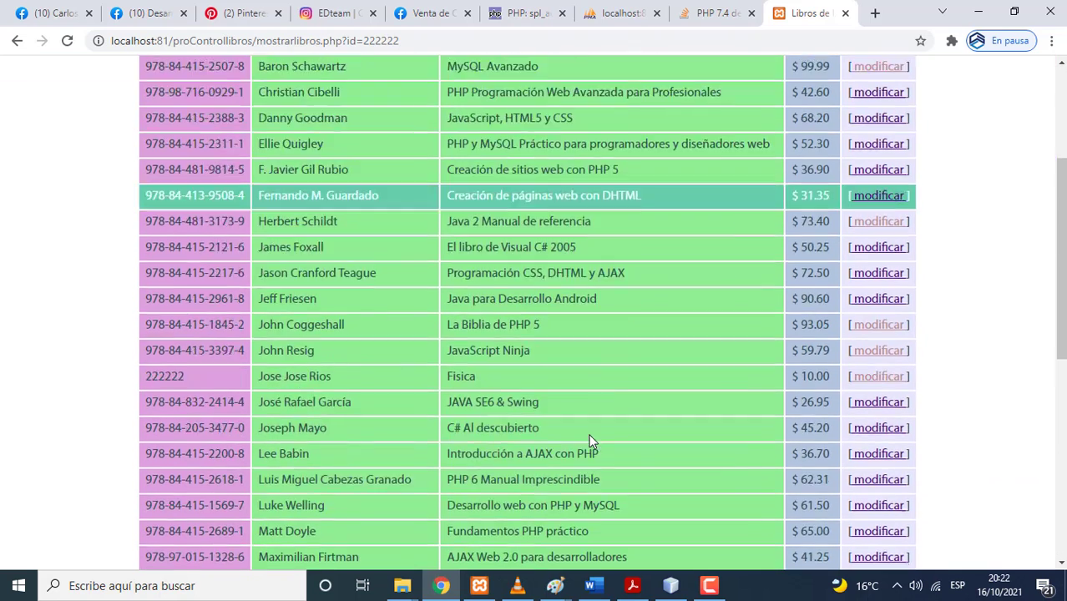
scroll(591, 441, "down", 6)
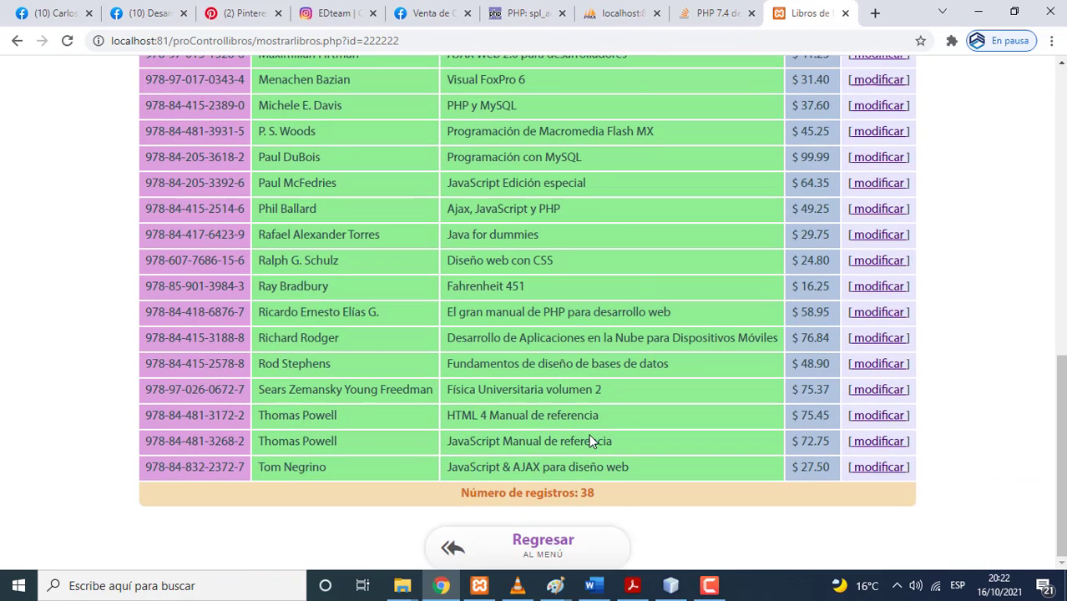
left_click(556, 545)
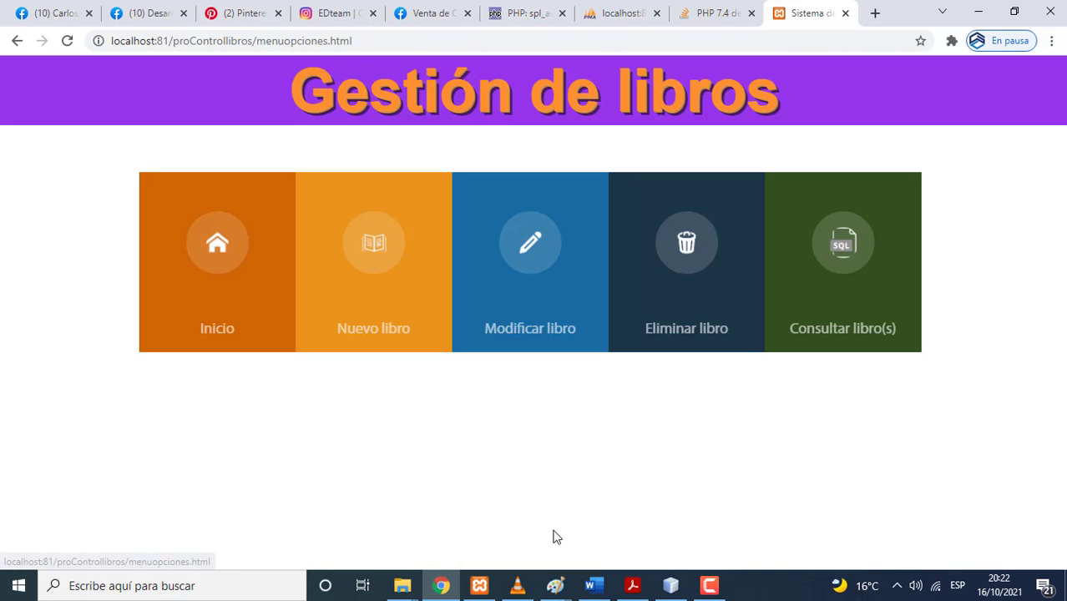
Delete book 222222 'Fisica' via Eliminar libro and confirm with Aceptar
left_click(684, 265)
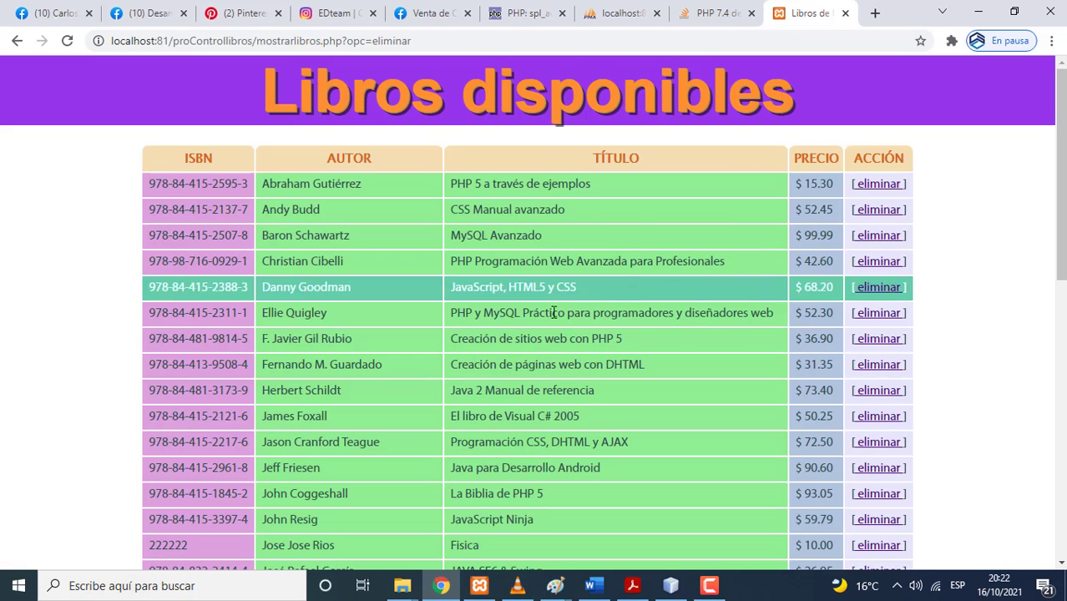
scroll(530, 331, "down", 2)
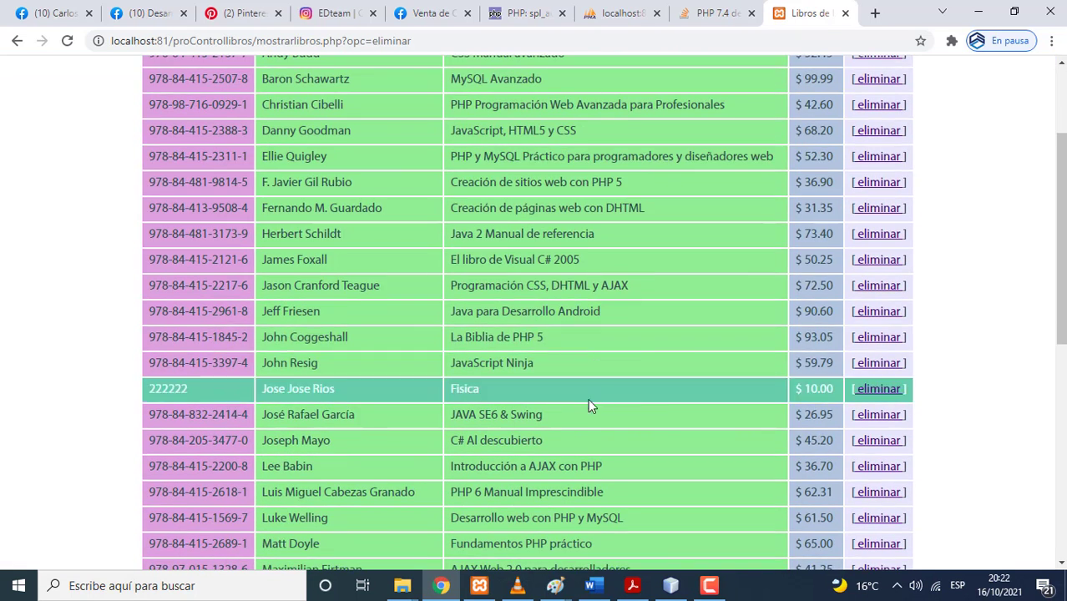
left_click(865, 396)
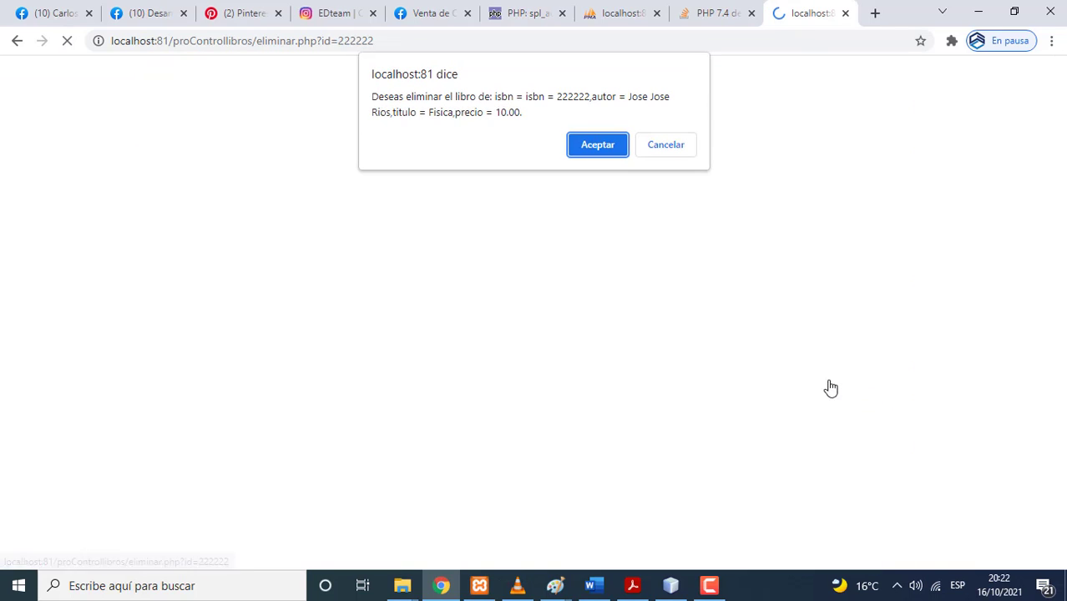
left_click(598, 145)
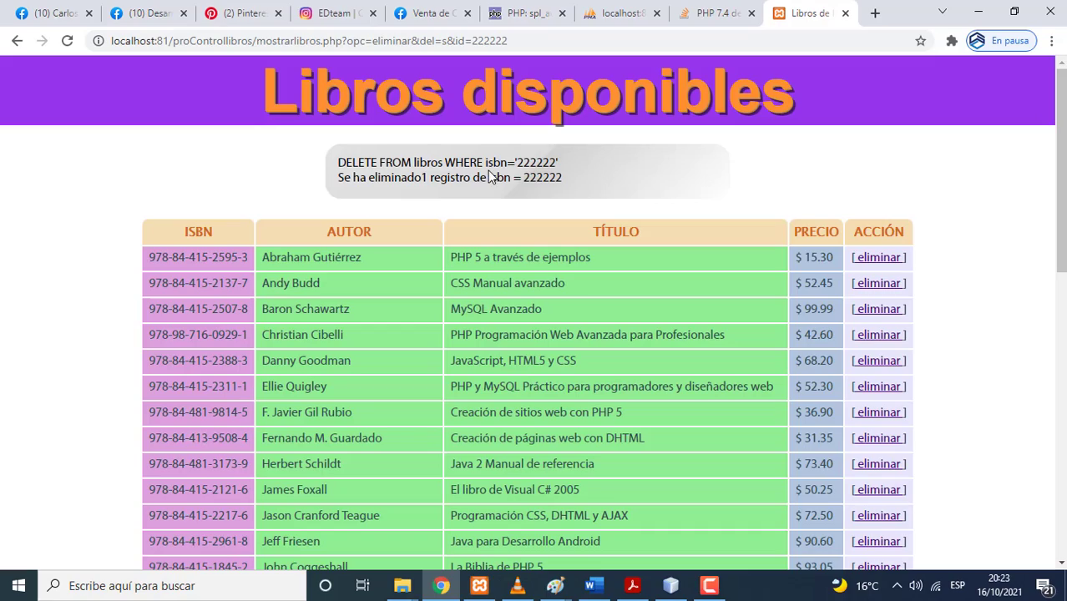
Check the remaining 37 books, then return to the main menu
scroll(532, 216, "down", 1)
scroll(532, 215, "down", 1)
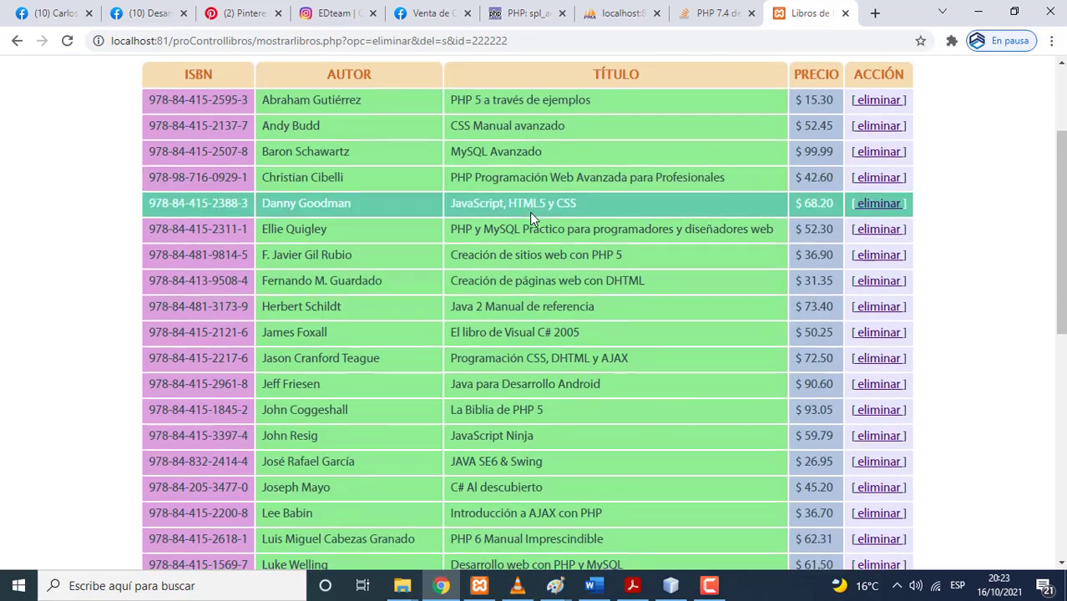
scroll(531, 216, "down", 3)
scroll(531, 216, "down", 2)
scroll(529, 212, "down", 2)
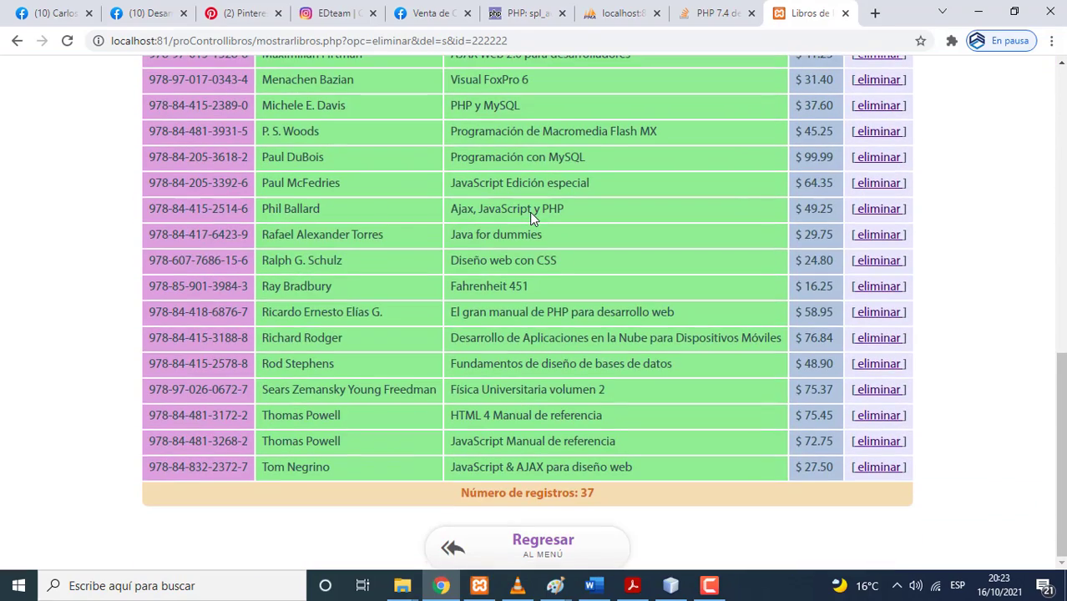
left_click(550, 547)
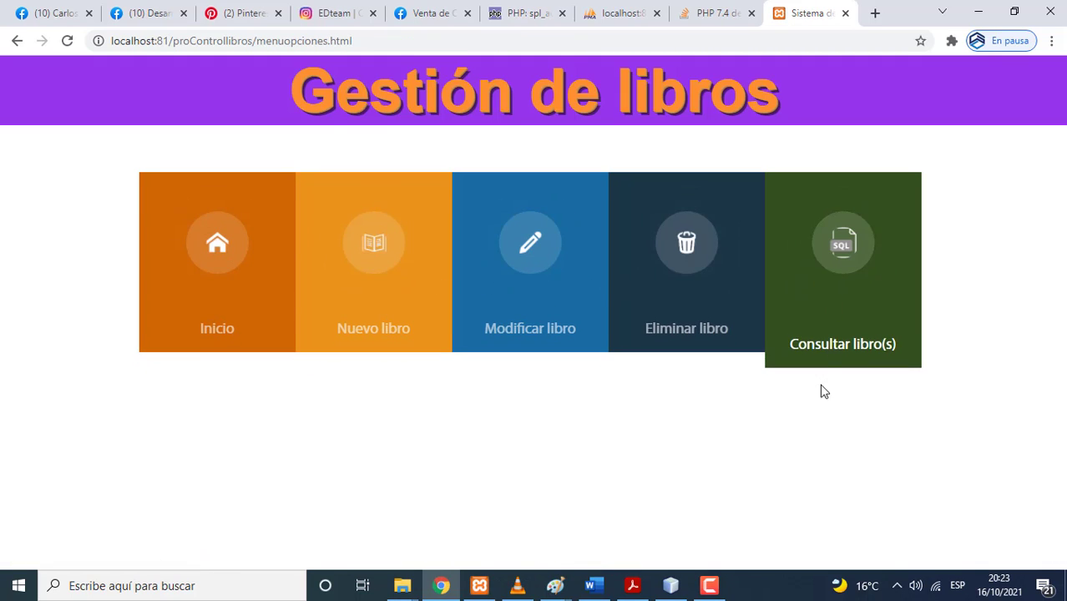
left_click(709, 585)
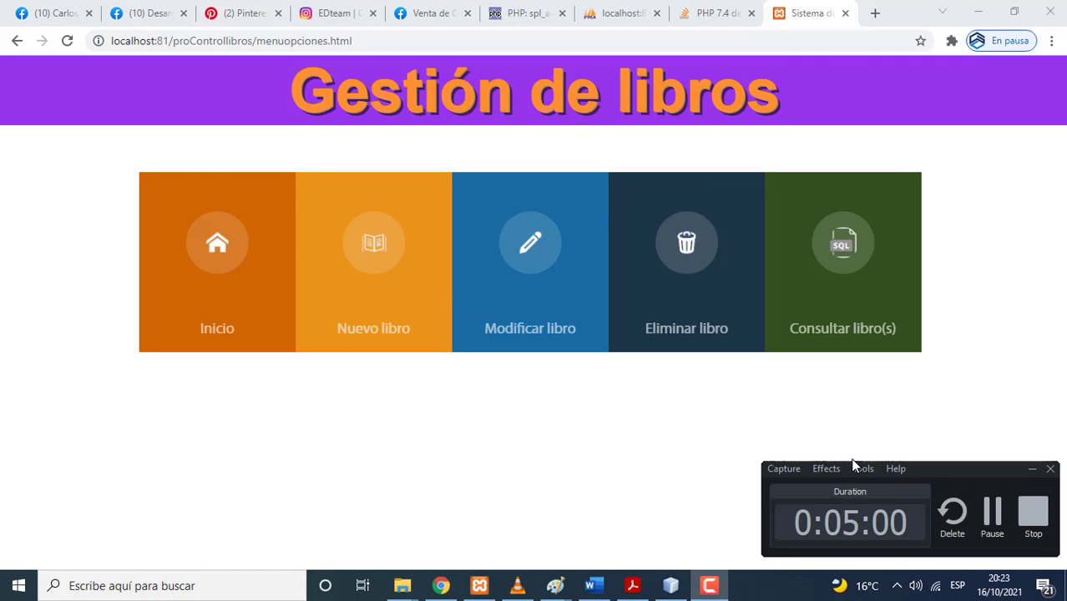